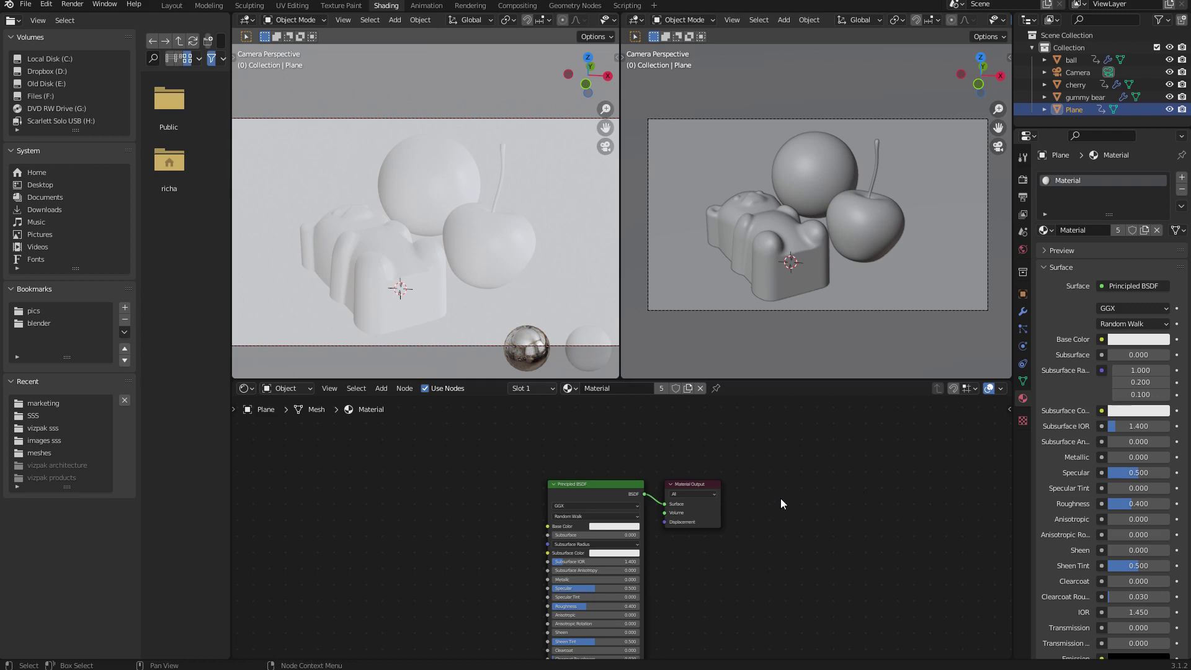
Copy the Vizpak SSS folder path and open Preferences at the File Paths section
key("alt+Tab")
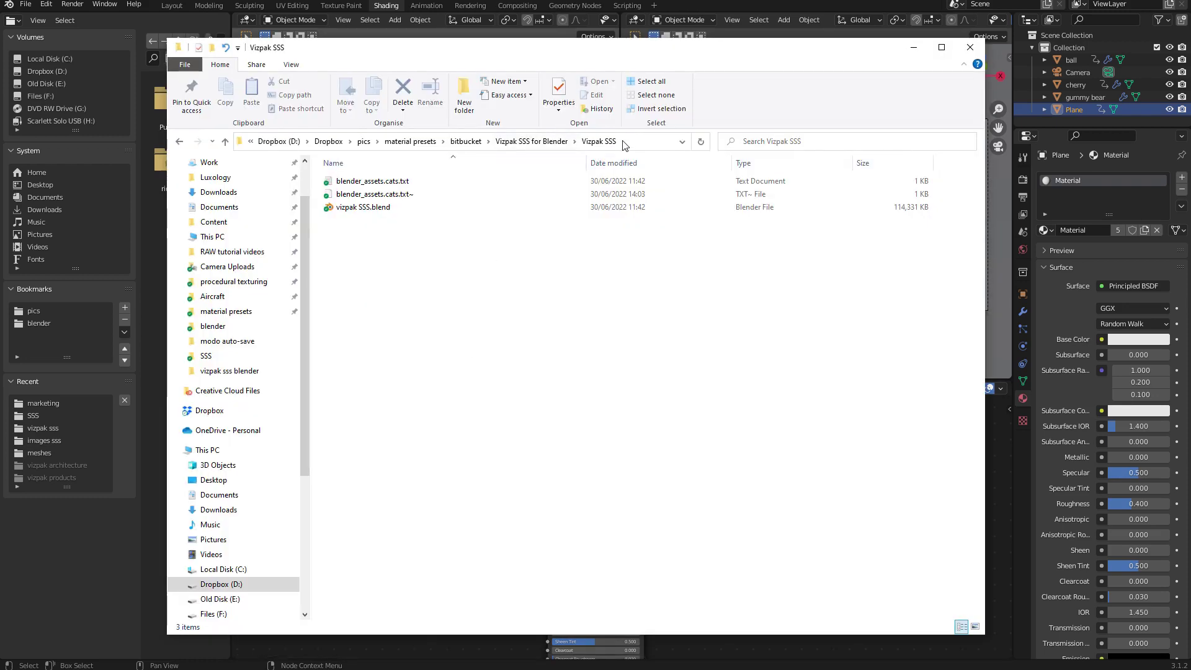
left_click(628, 140)
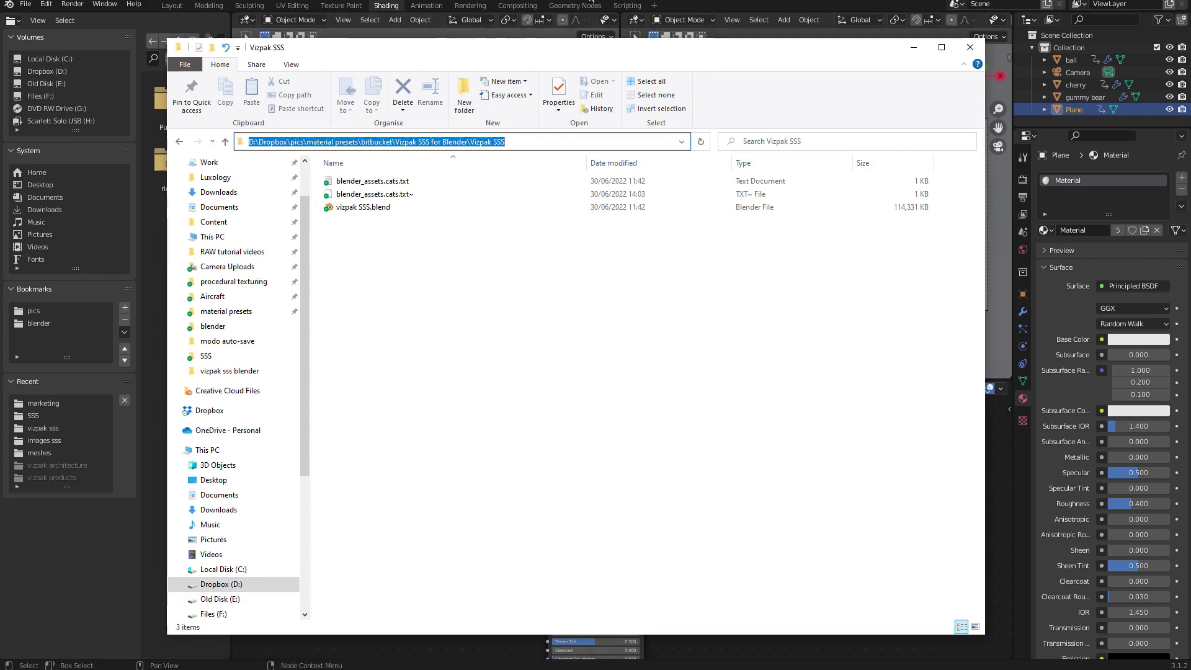
key("alt+Tab")
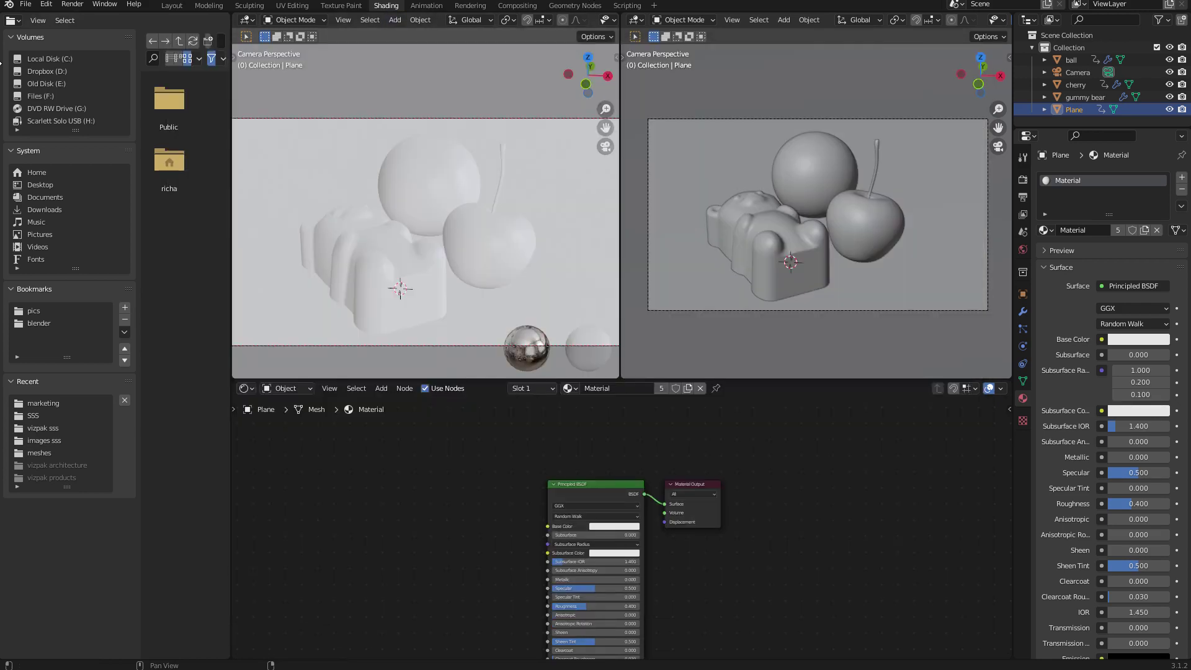
left_click(49, 10)
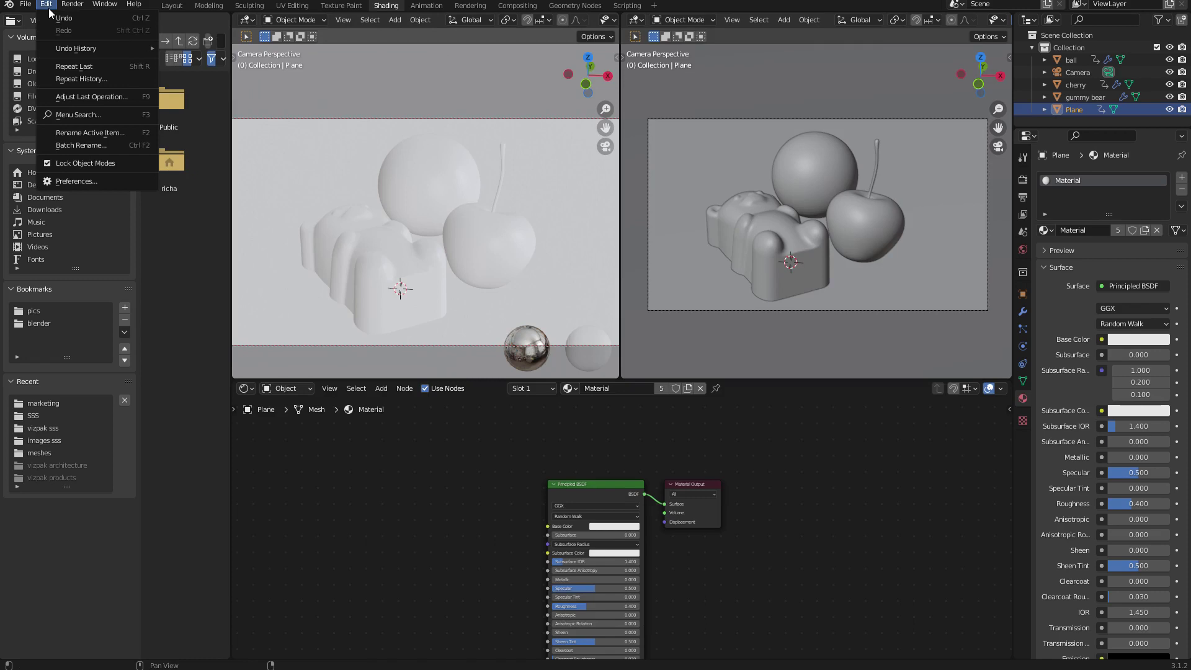
left_click(83, 180)
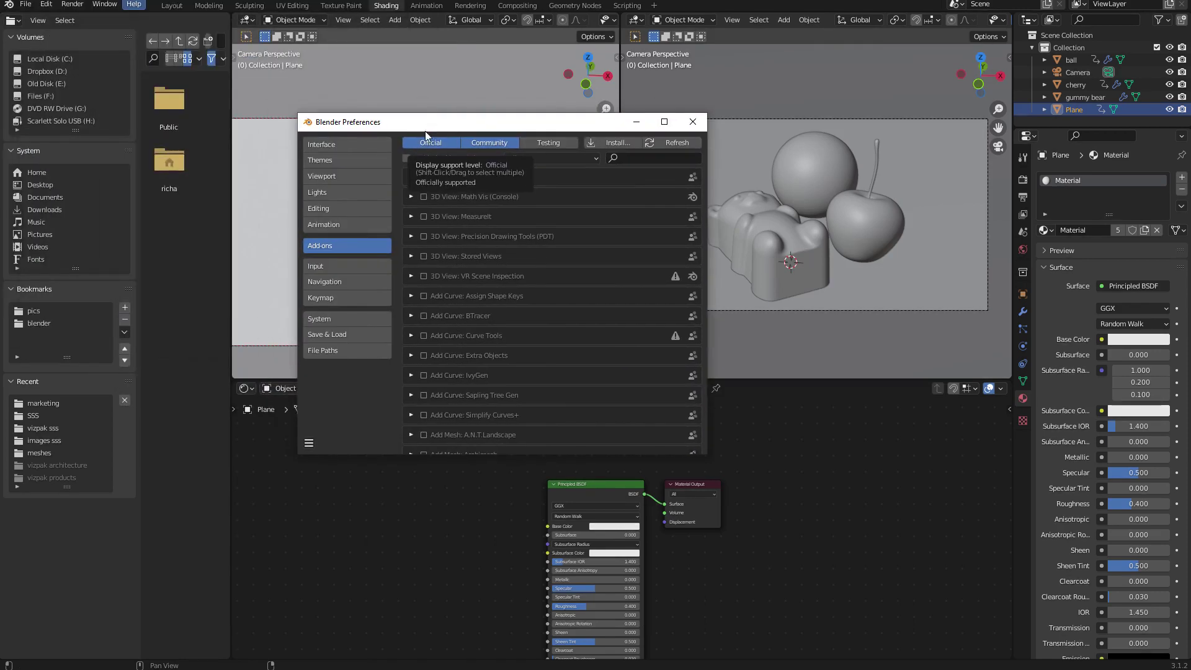
left_click(326, 353)
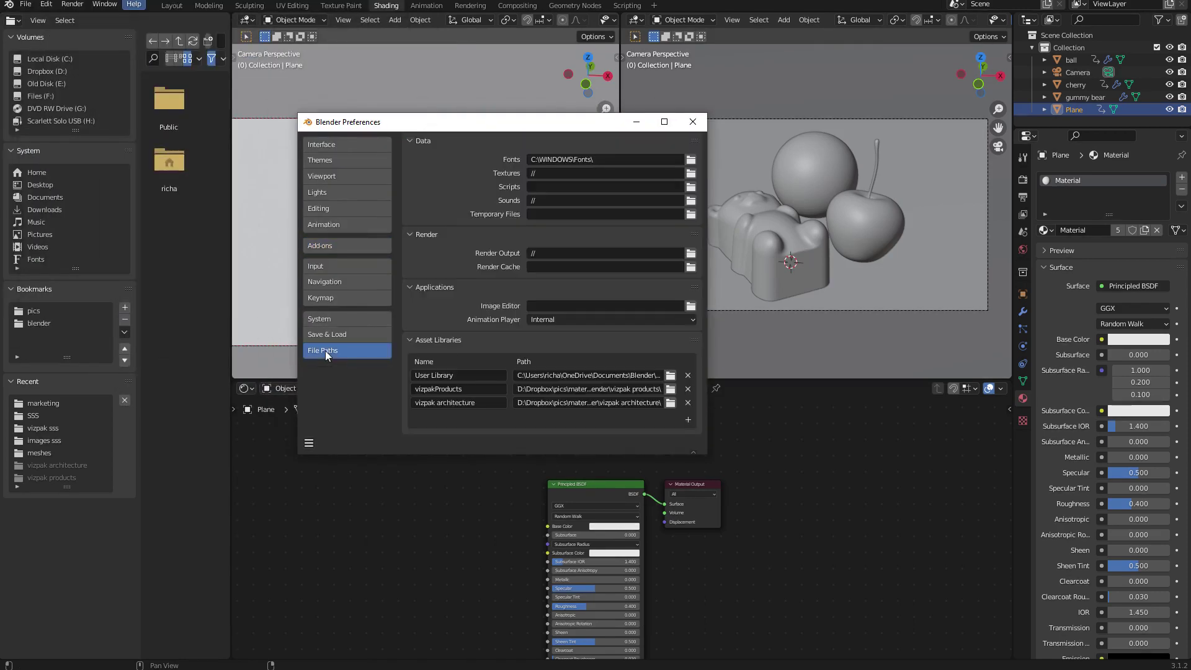
Add a new asset library pointing to the pasted Vizpak SSS folder path
left_click(688, 420)
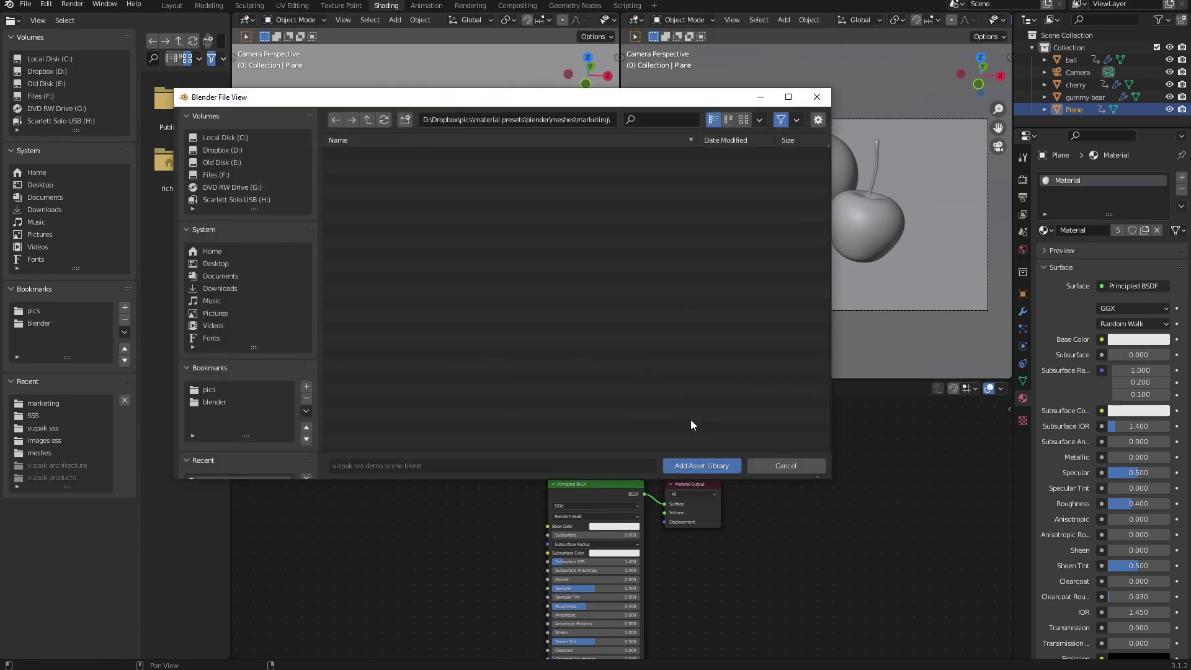
left_click(541, 118)
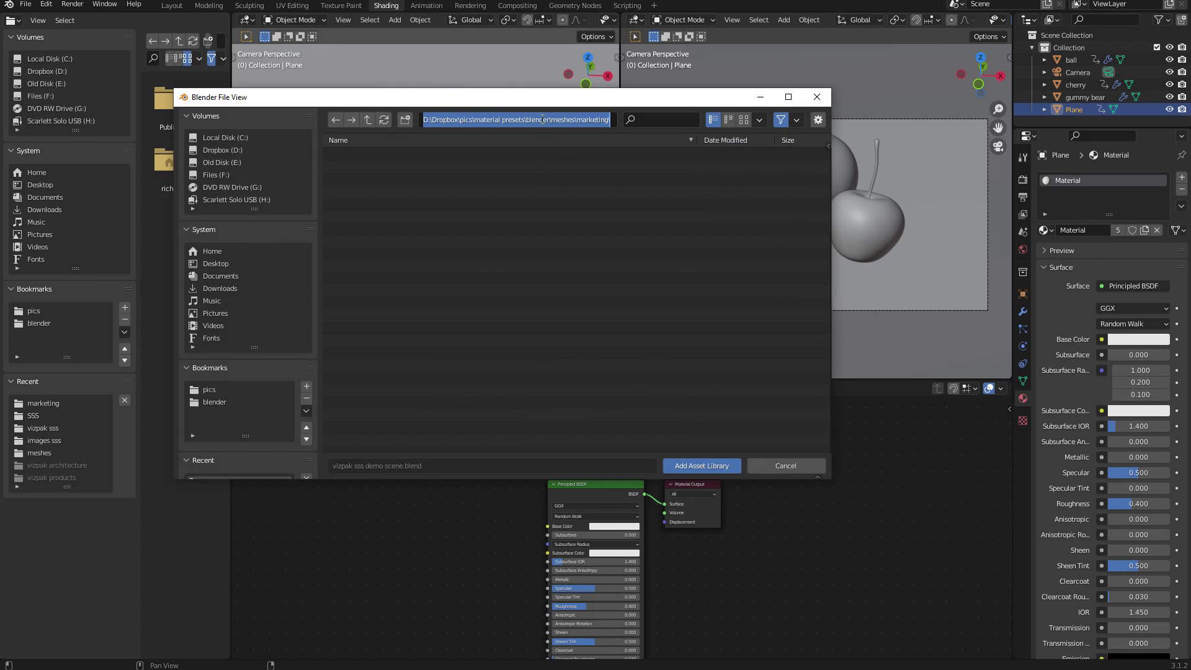
key("ctrl+v")
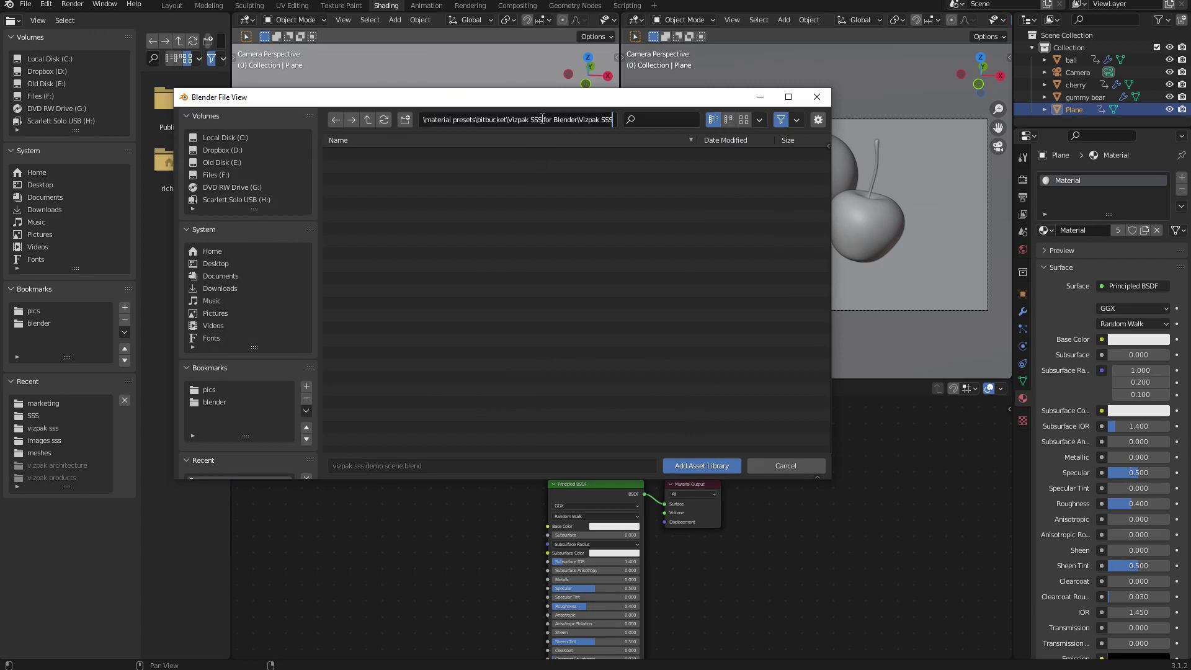
key("Return")
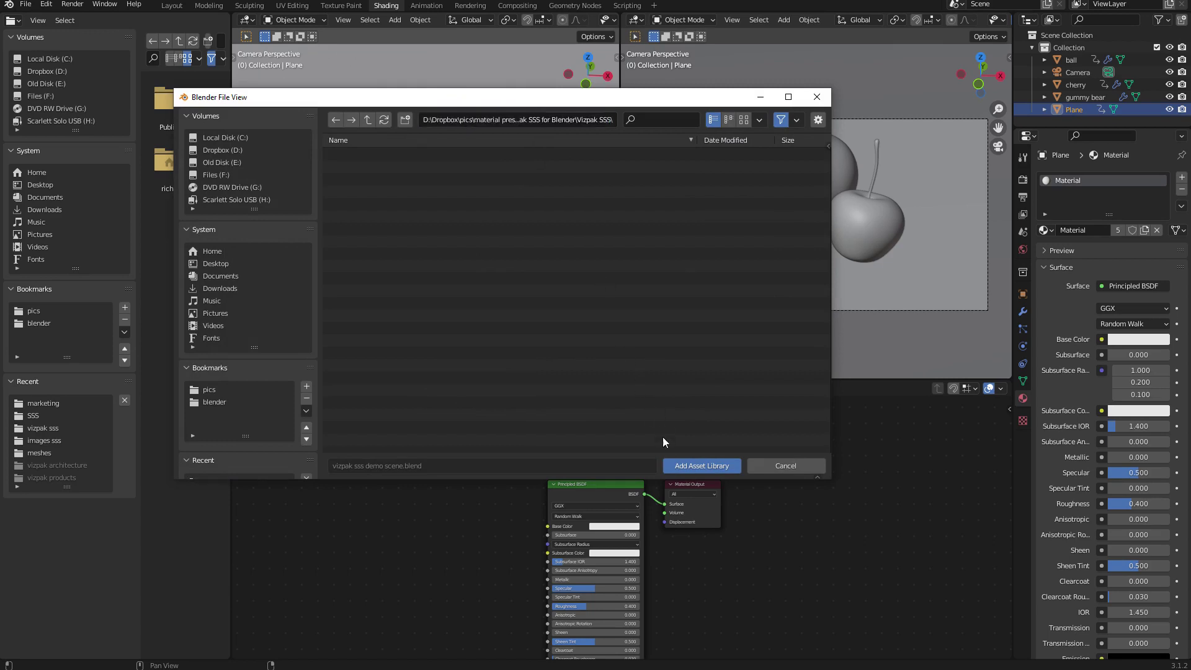
left_click(679, 466)
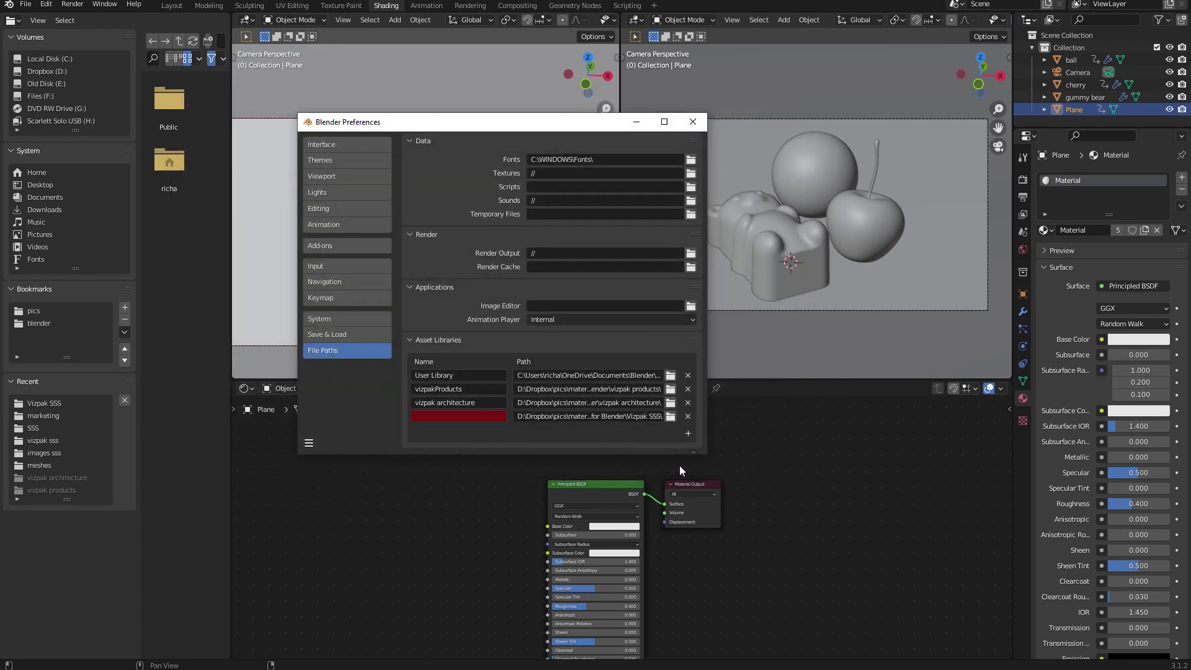
Name the library 'vizpak SSS', save the preferences and close the window
left_click(434, 415)
type("vizpak SSS")
key("Return")
left_click(310, 444)
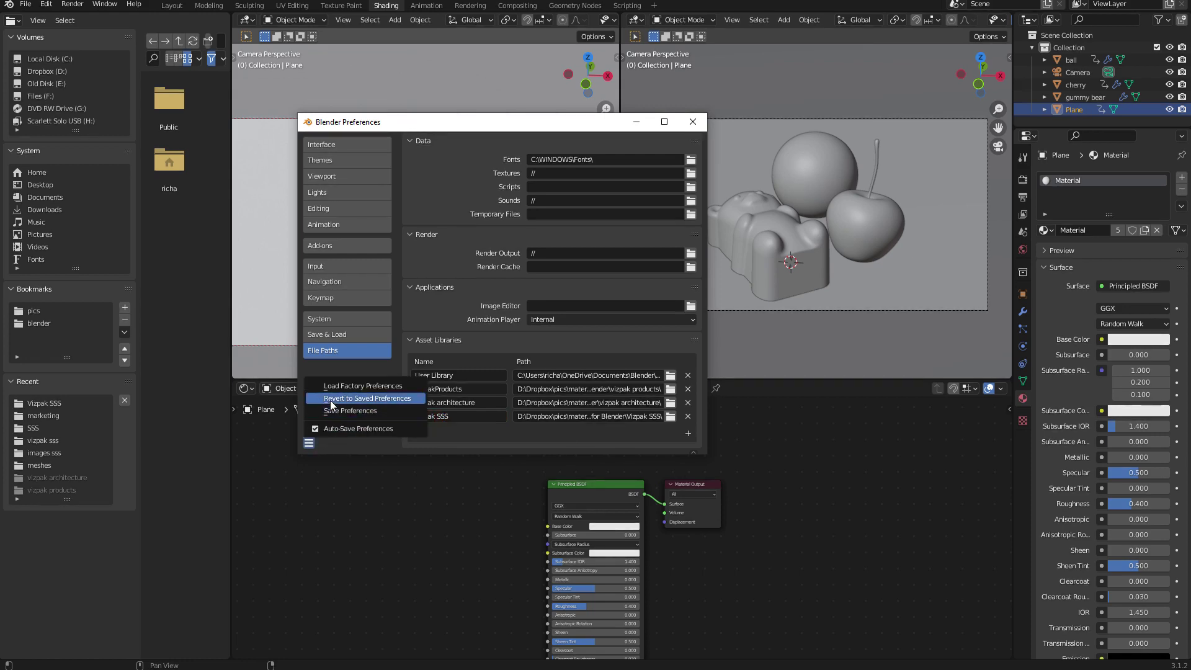
left_click(348, 410)
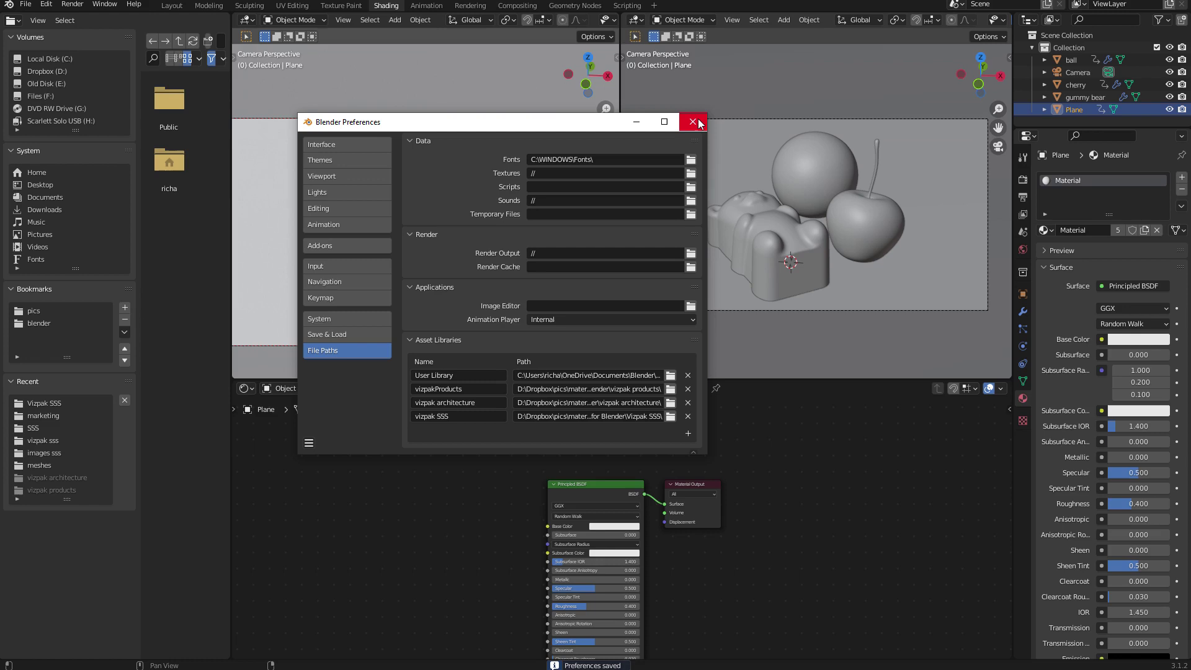
left_click(698, 122)
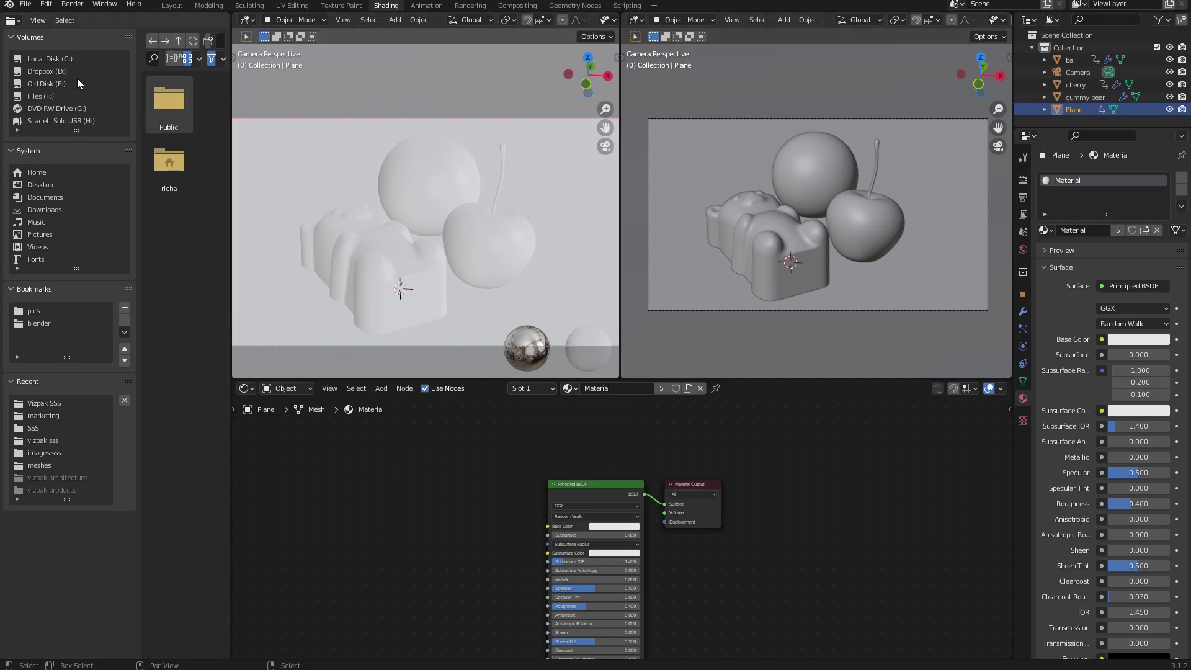
Switch the left area to an Asset Browser and select the vizpak SSS library
left_click(20, 23)
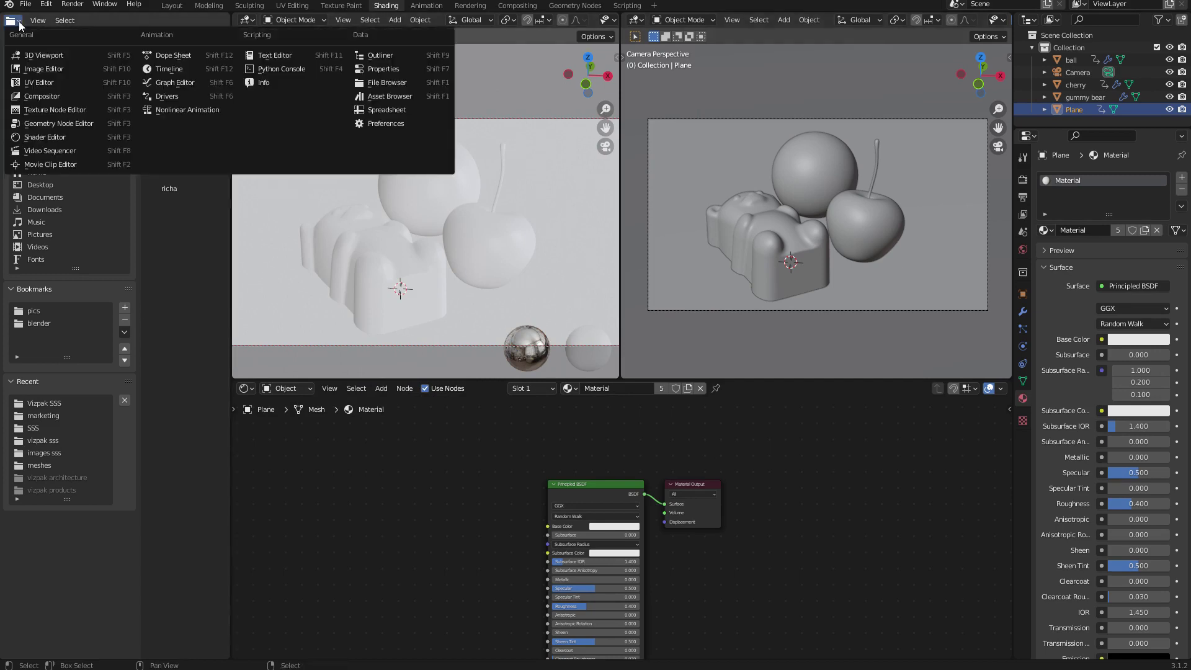
left_click(389, 97)
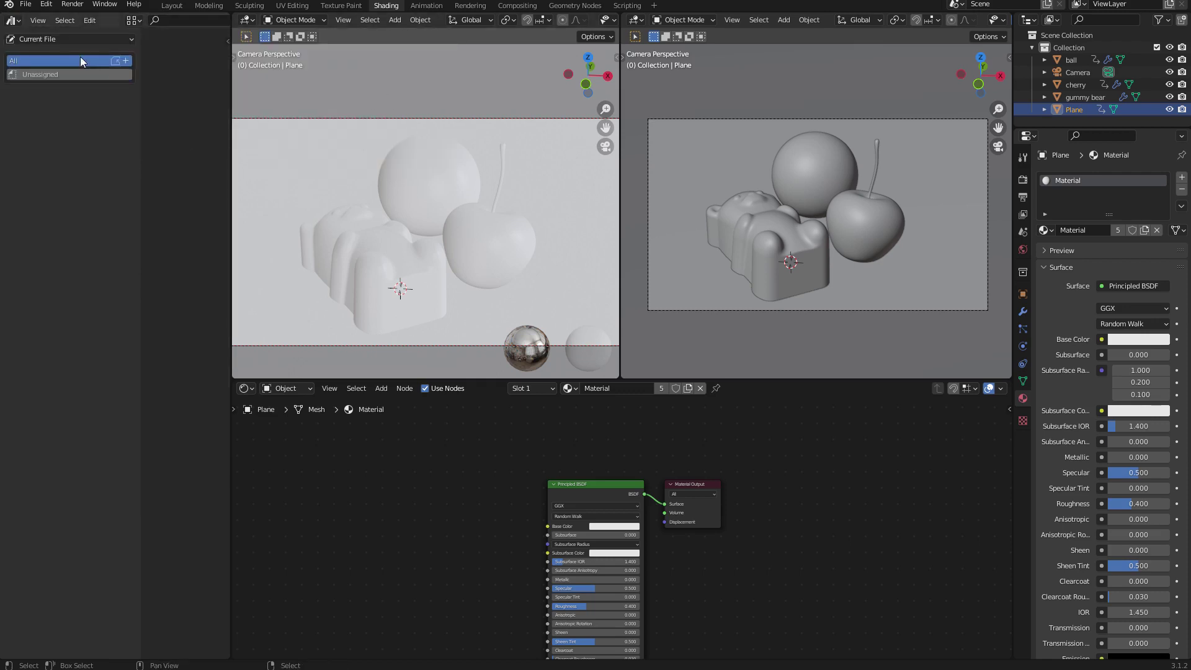
left_click(61, 39)
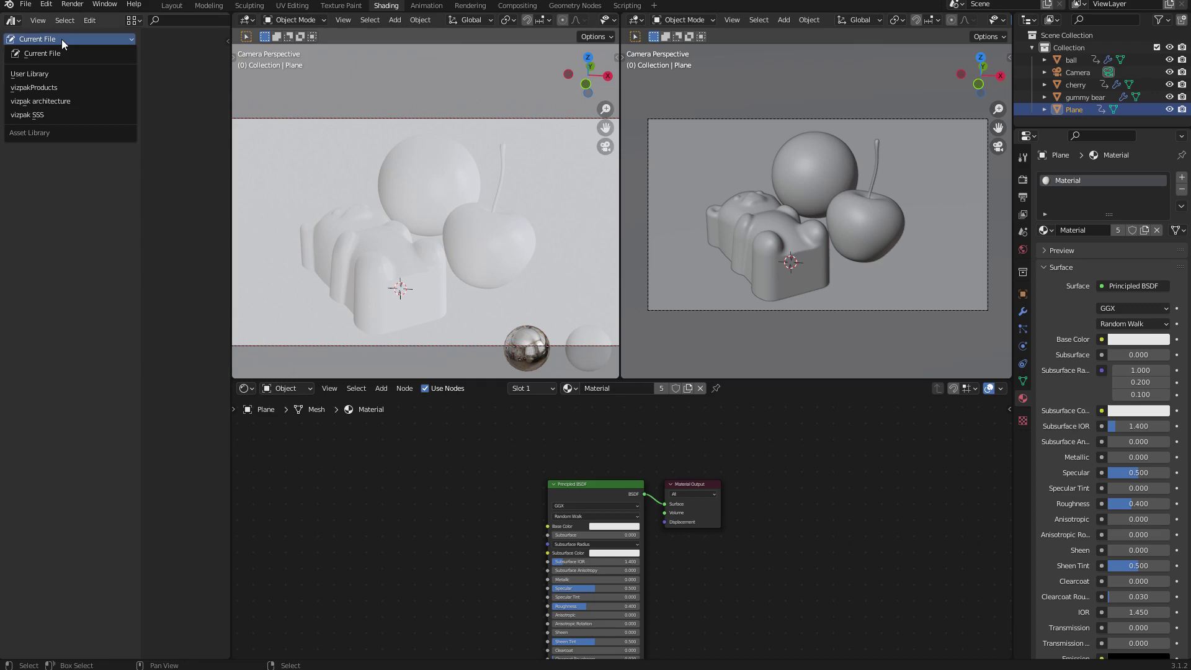
left_click(58, 113)
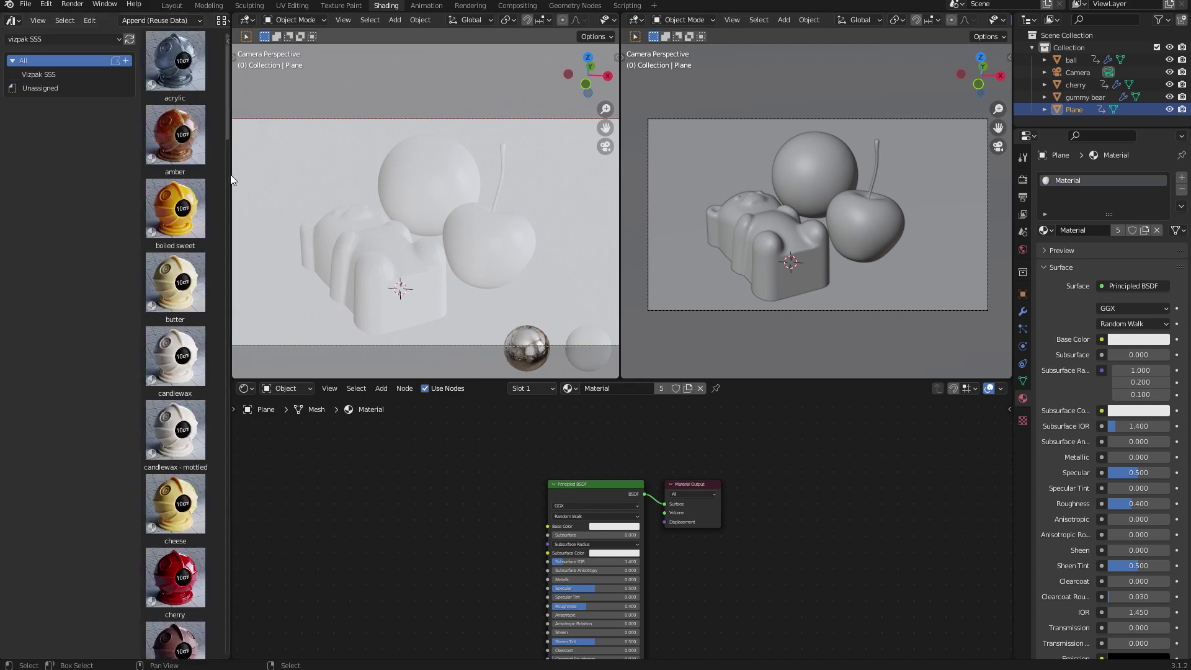
Drag the rubber material from the asset thumbnails onto the ball and select the ball
left_click_drag(139, 215, 89, 217)
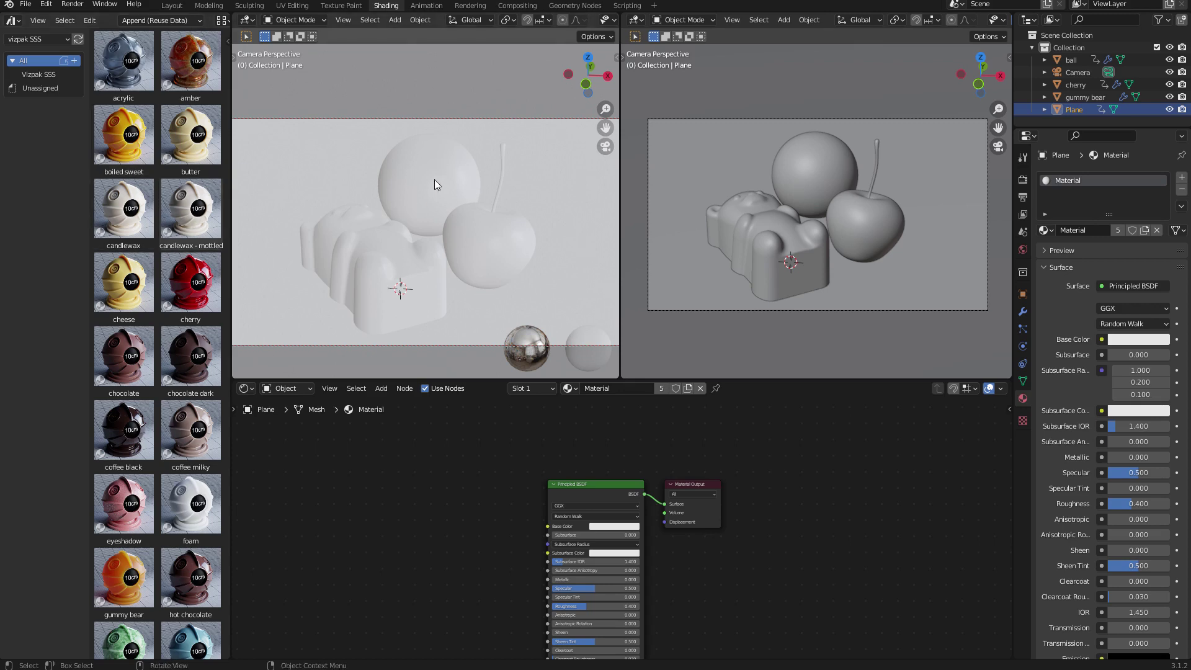
scroll(184, 336, "down", 8)
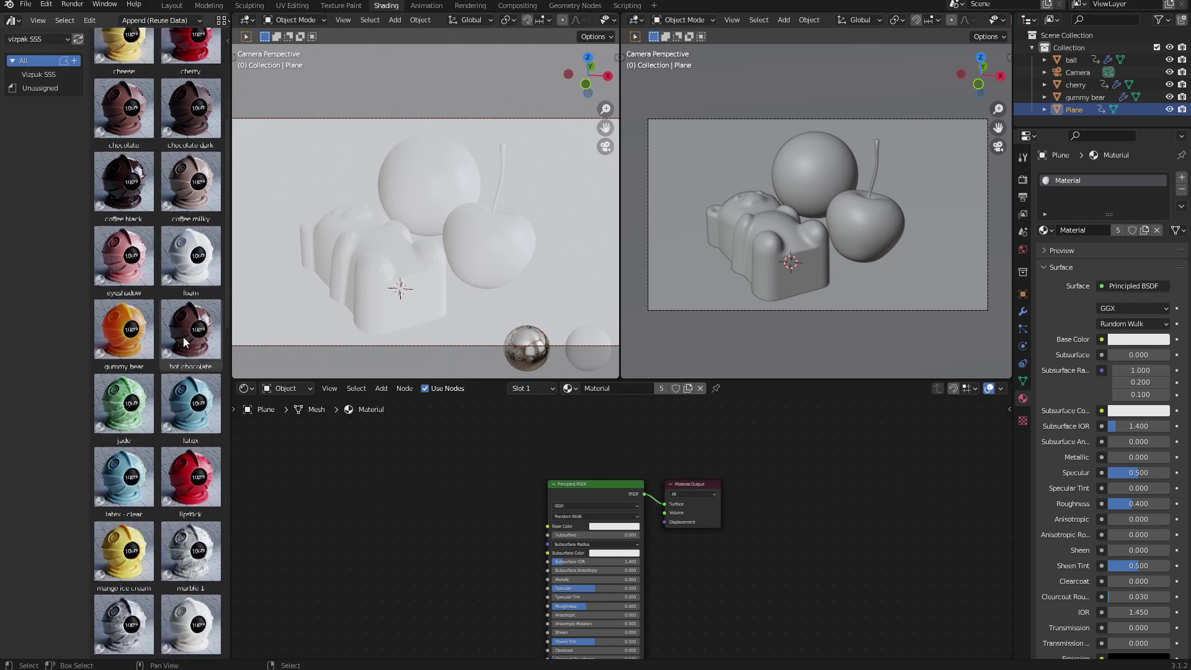
scroll(184, 337, "down", 8)
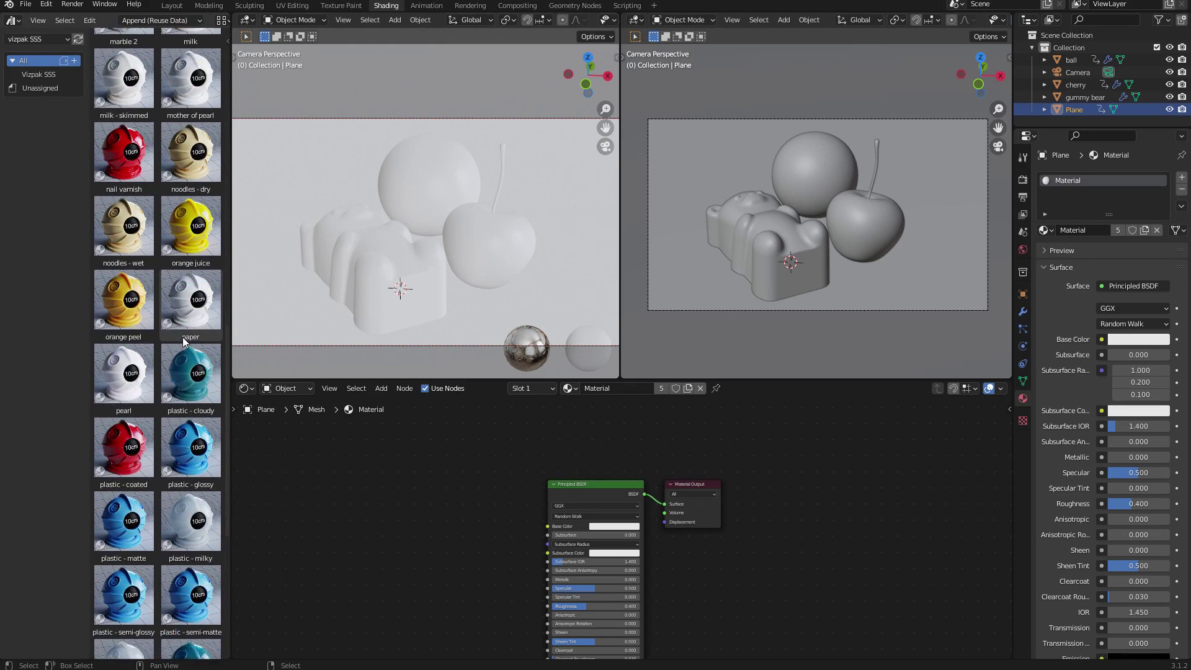
scroll(183, 337, "down", 5)
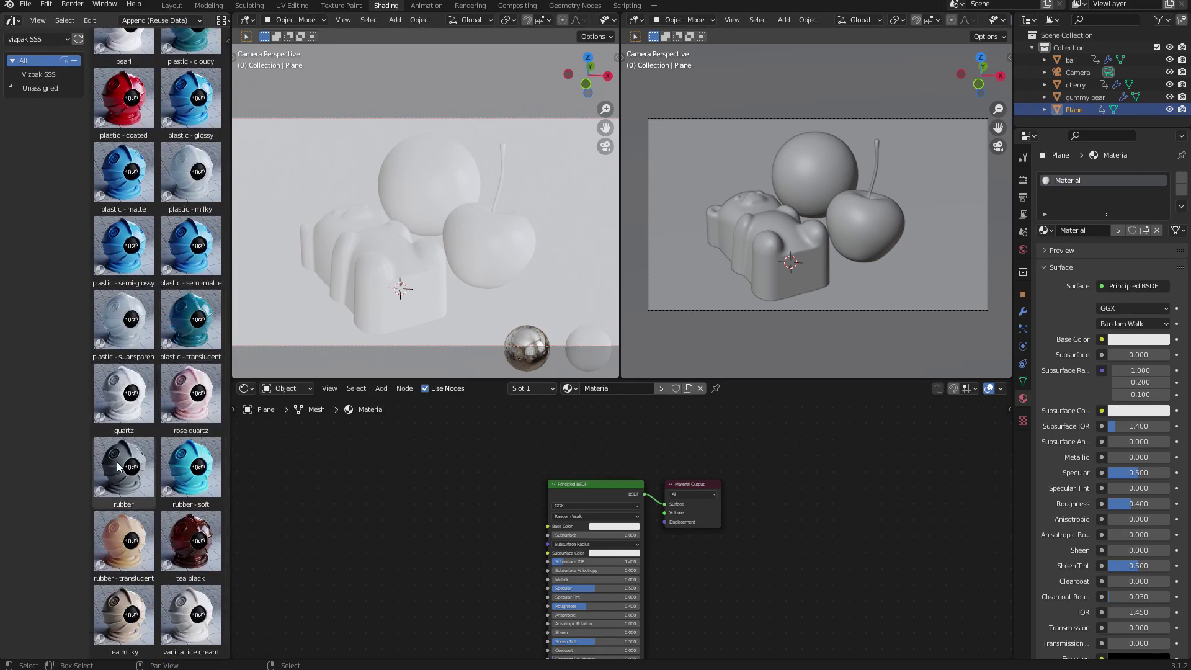
mouse_move(118, 463)
left_mouse_down()
mouse_move(489, 267)
mouse_move(443, 173)
mouse_move(431, 182)
left_mouse_up()
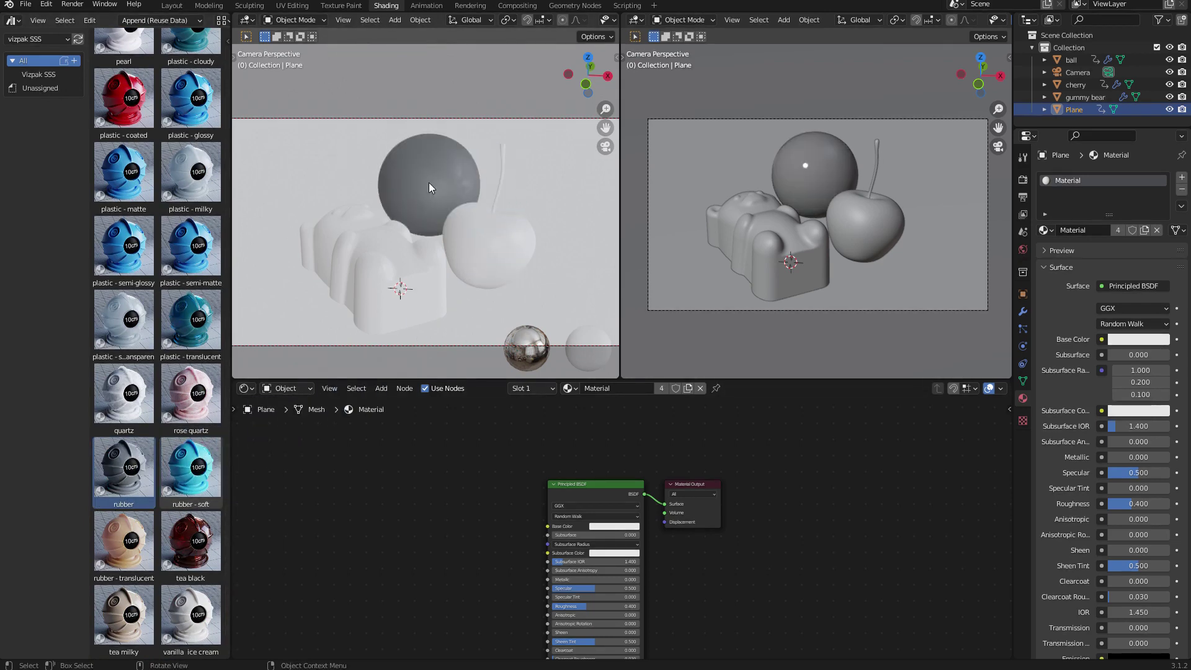
left_click(429, 182)
Set the rubber.001 Subsurface Color to dark blue (H 0.606, S 0.822)
middle_click_drag(483, 541, 738, 546)
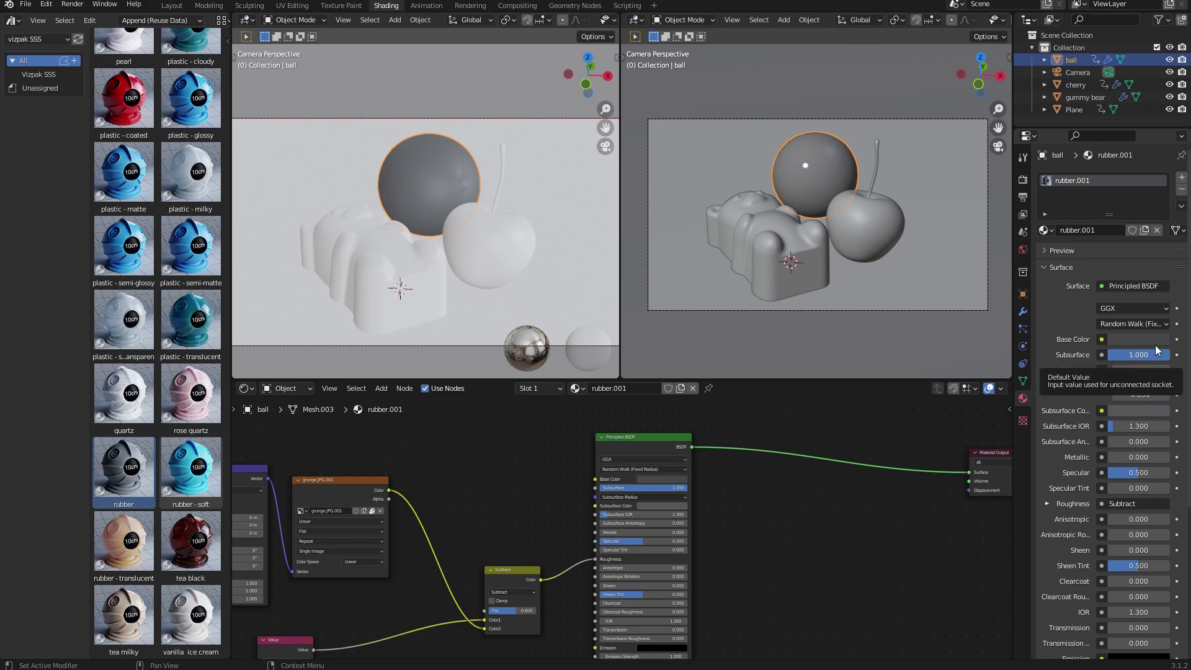
left_click(1128, 411)
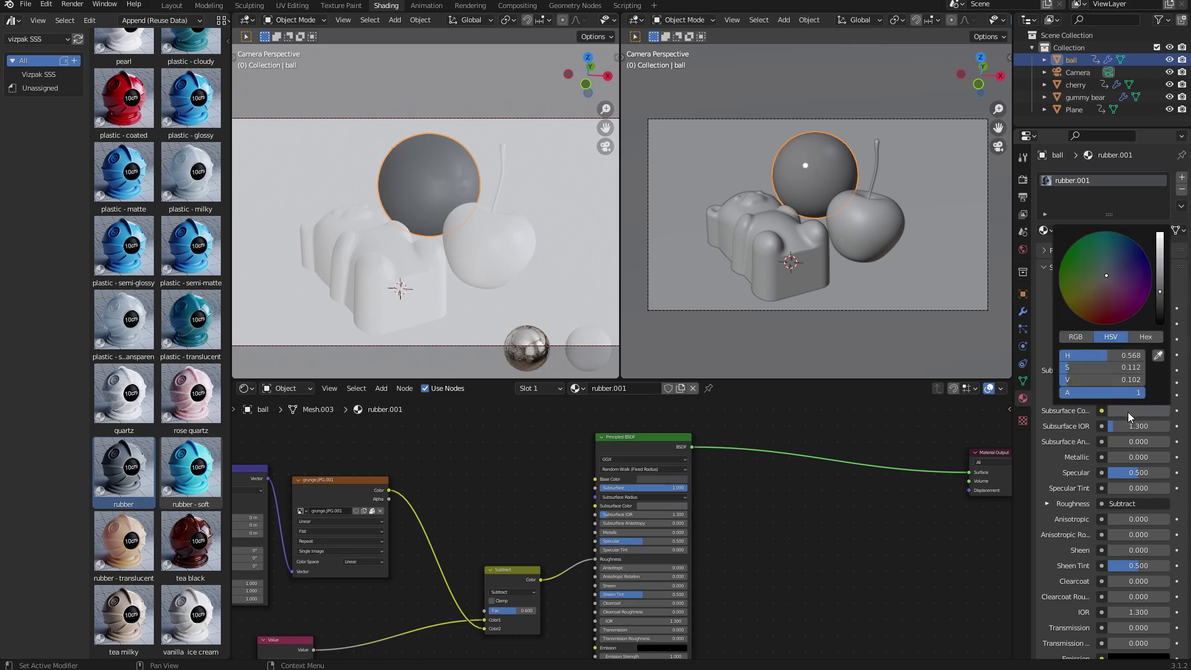
left_click_drag(1106, 276, 1119, 254)
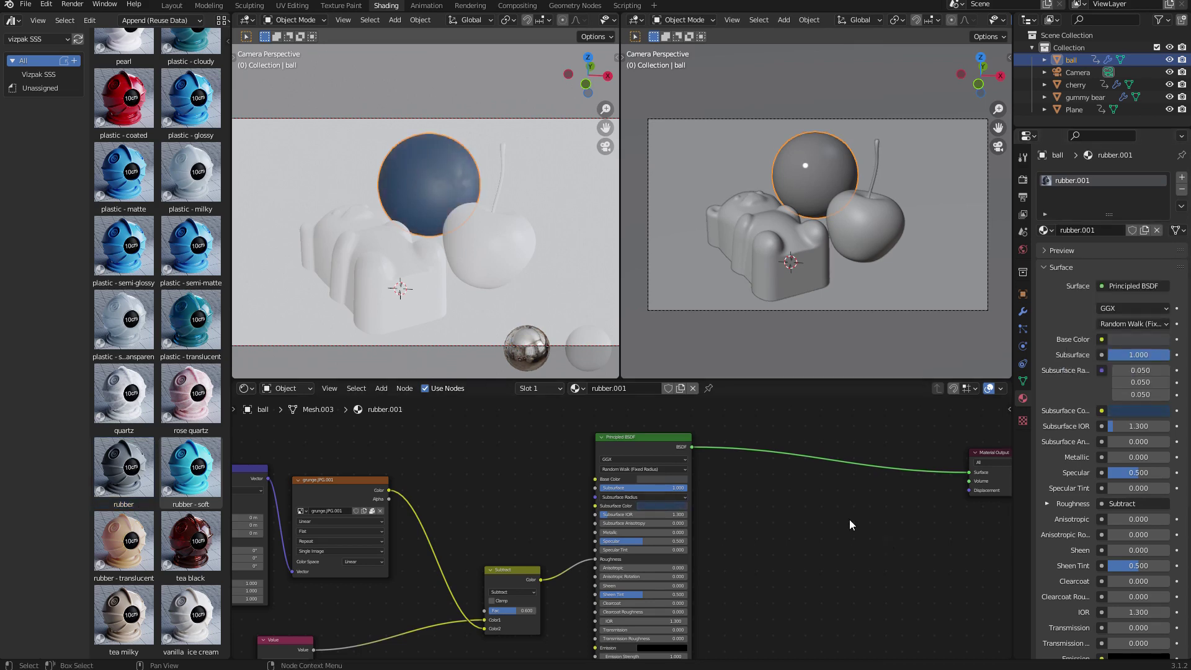
Drag the cherry material from the library onto the cherry object and select it
scroll(211, 367, "up", 5)
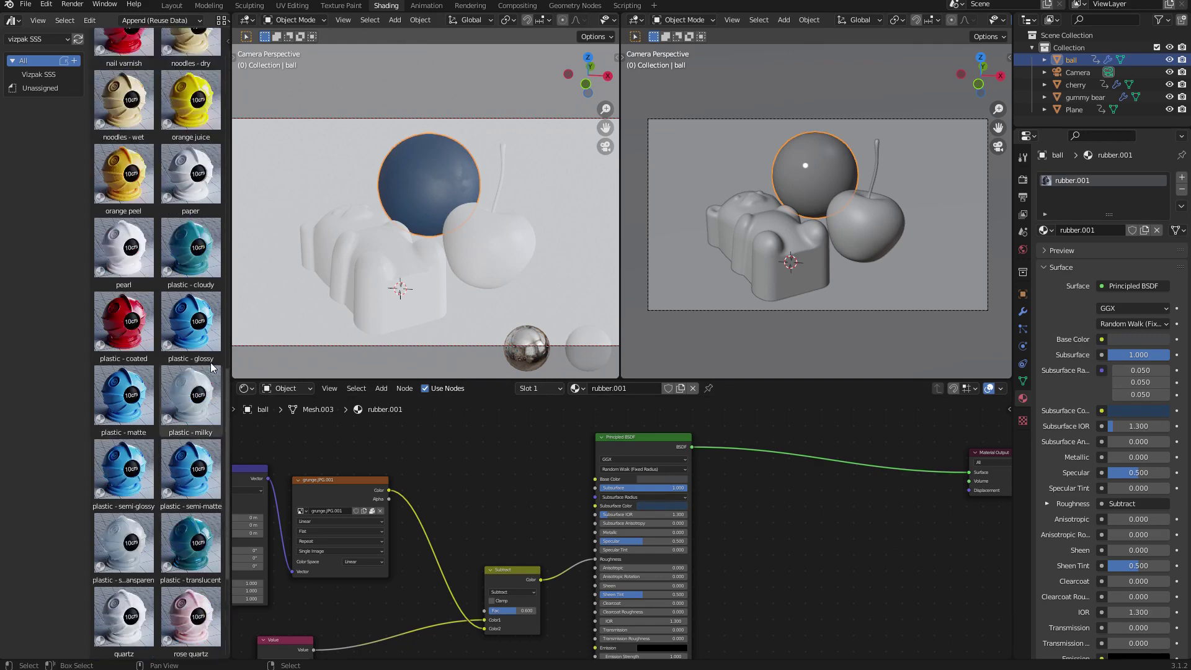
scroll(211, 367, "up", 15)
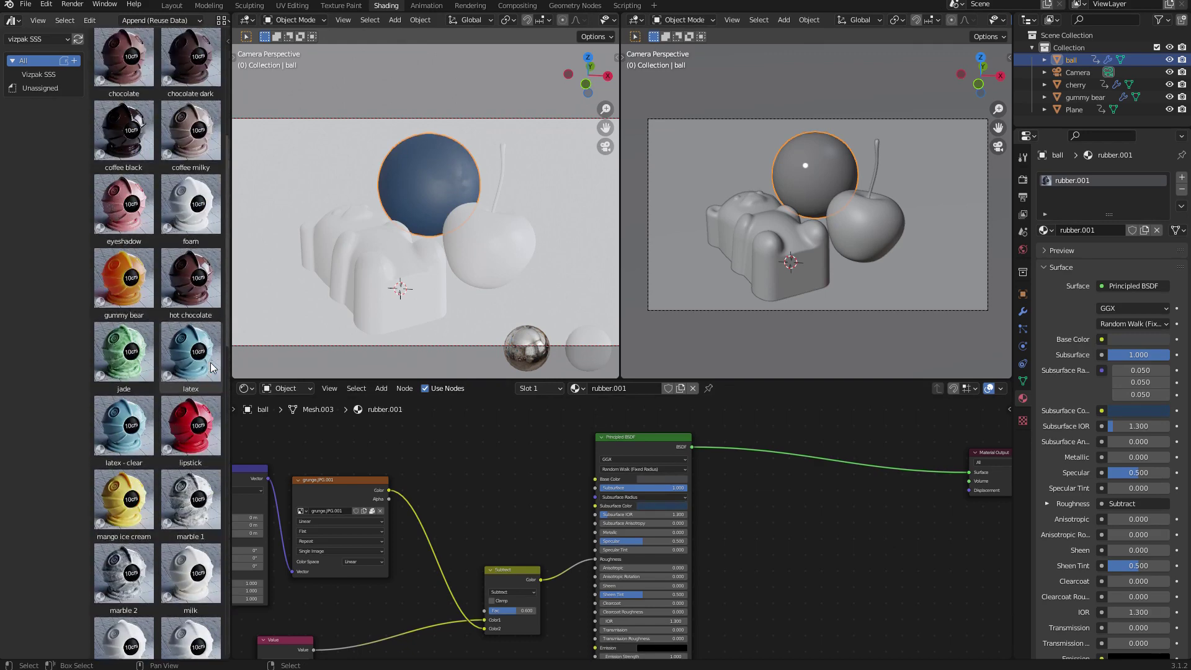
scroll(210, 362, "up", 6)
left_click(175, 246)
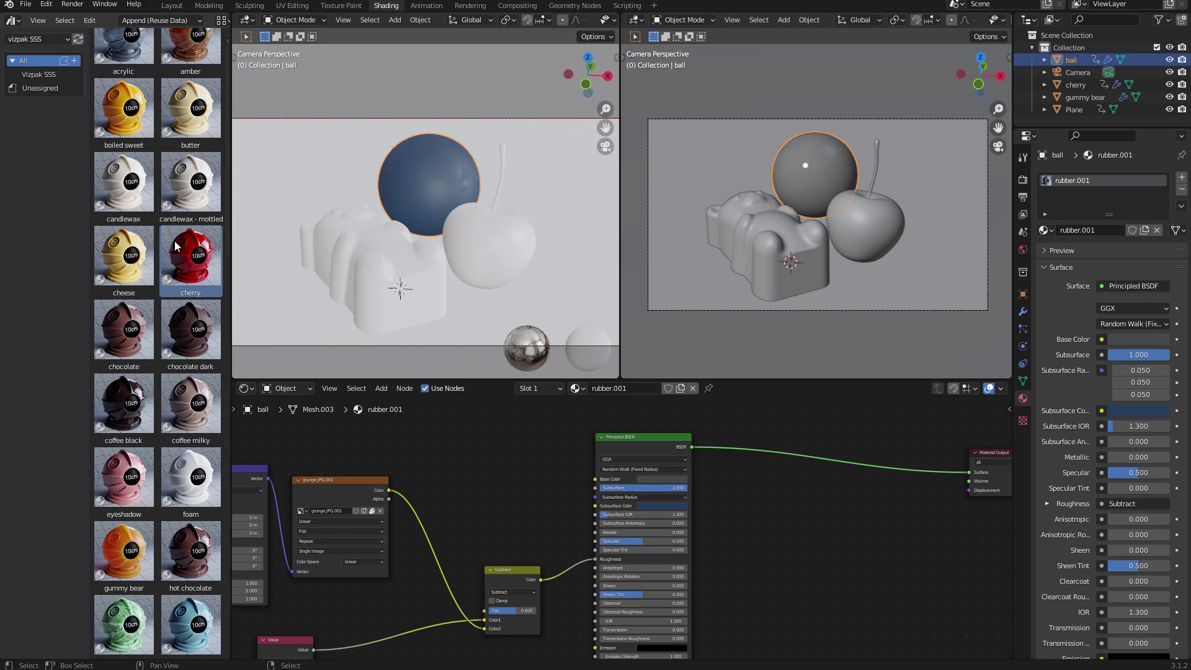
left_click_drag(185, 242, 489, 254)
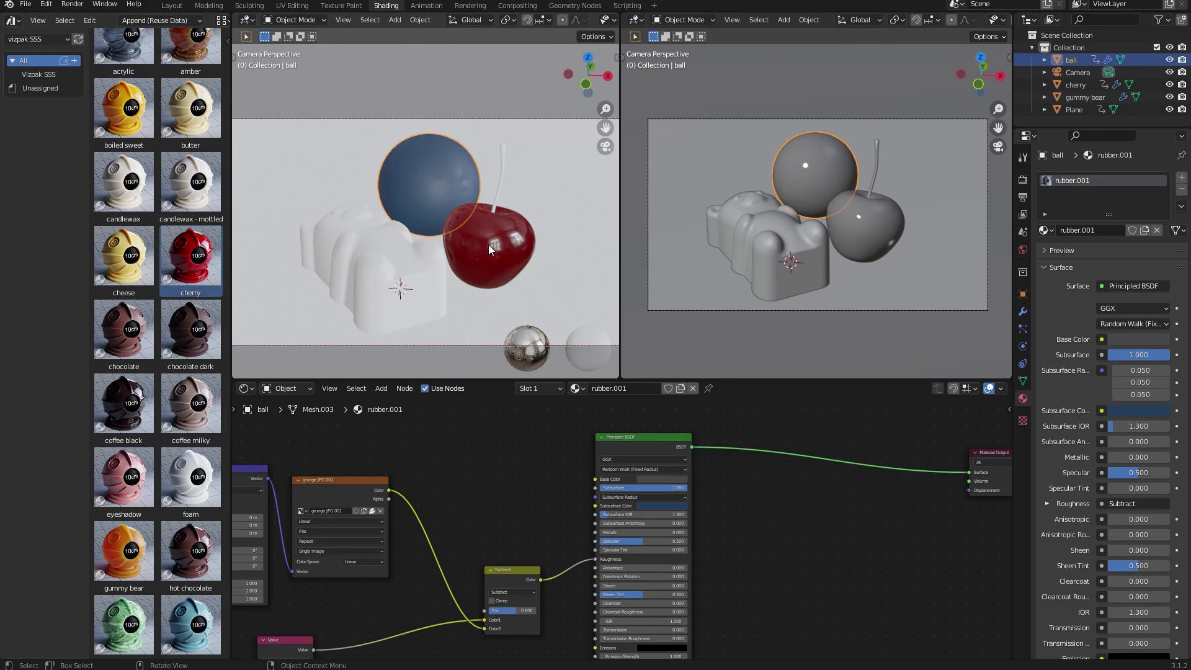
left_click(489, 246)
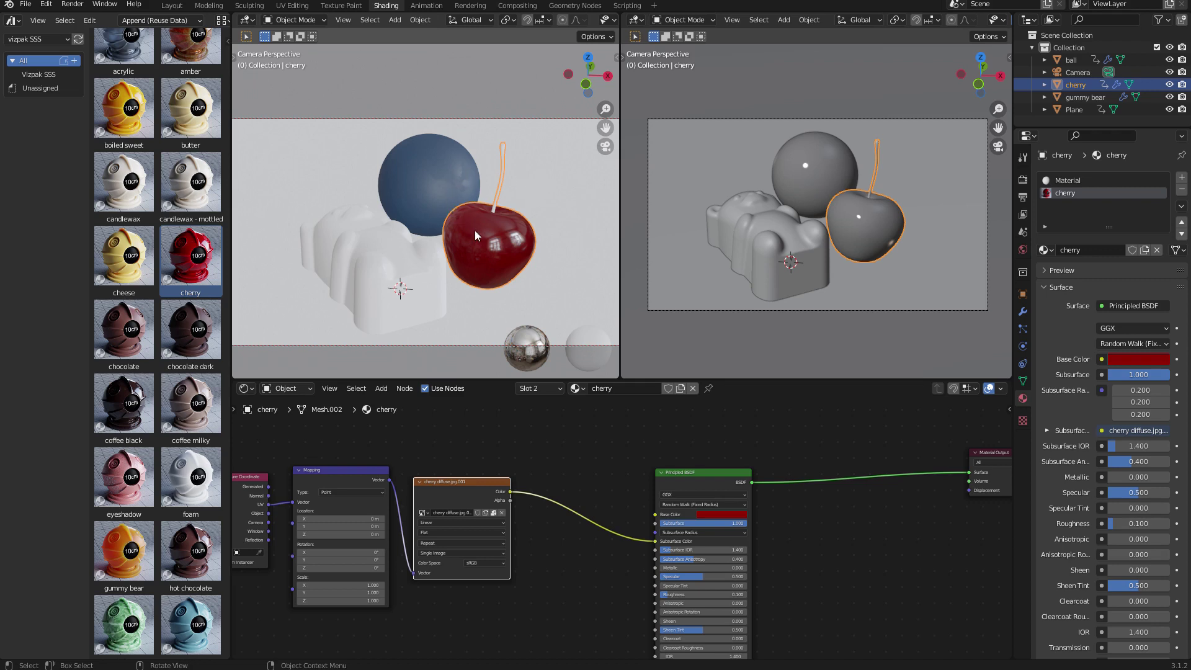
Make the cherry's second slot a separate material named 'stem' with dark green Base Color
left_click(1070, 181)
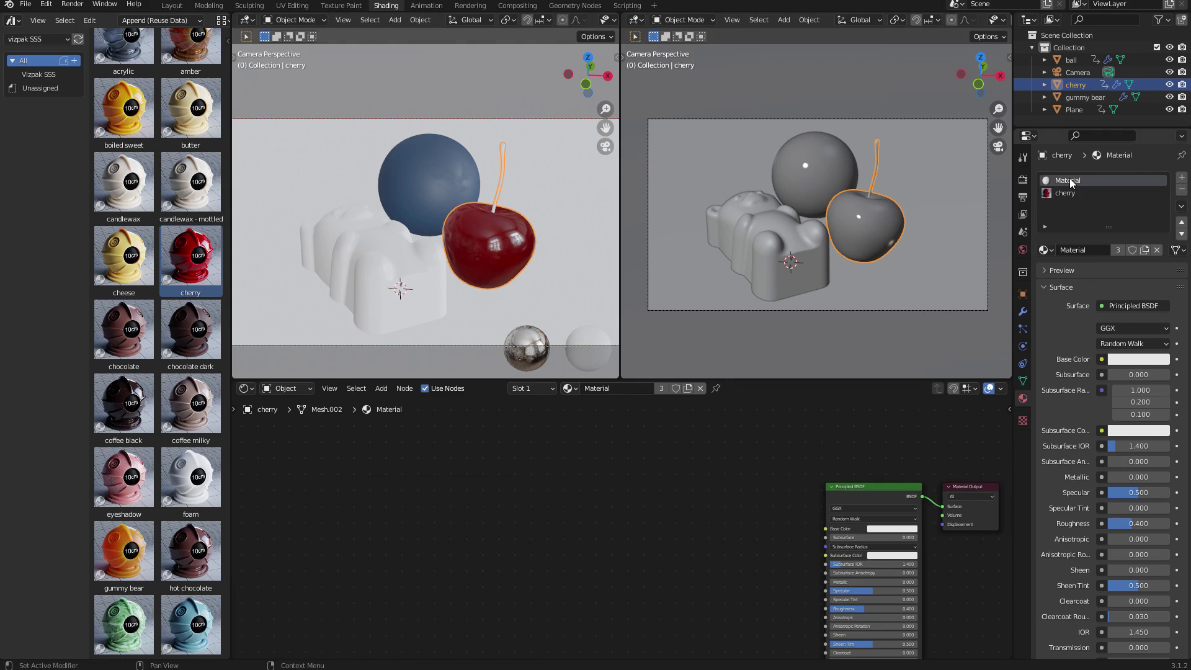
left_click(1145, 251)
left_click(1100, 249)
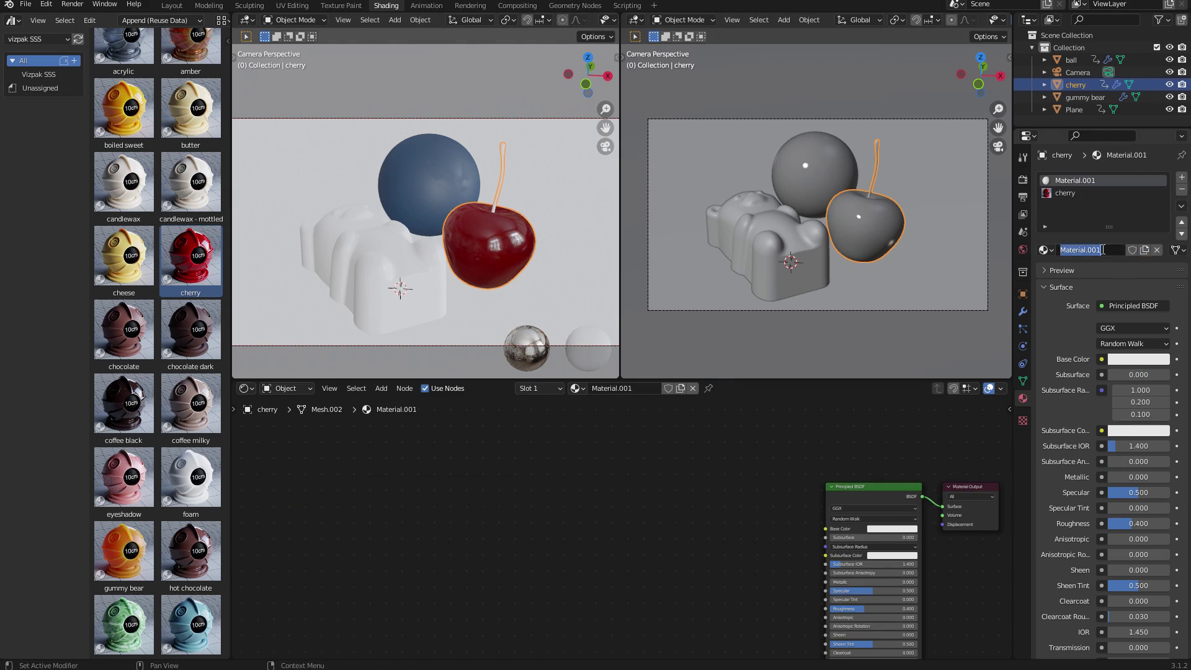
type("stem")
key("Return")
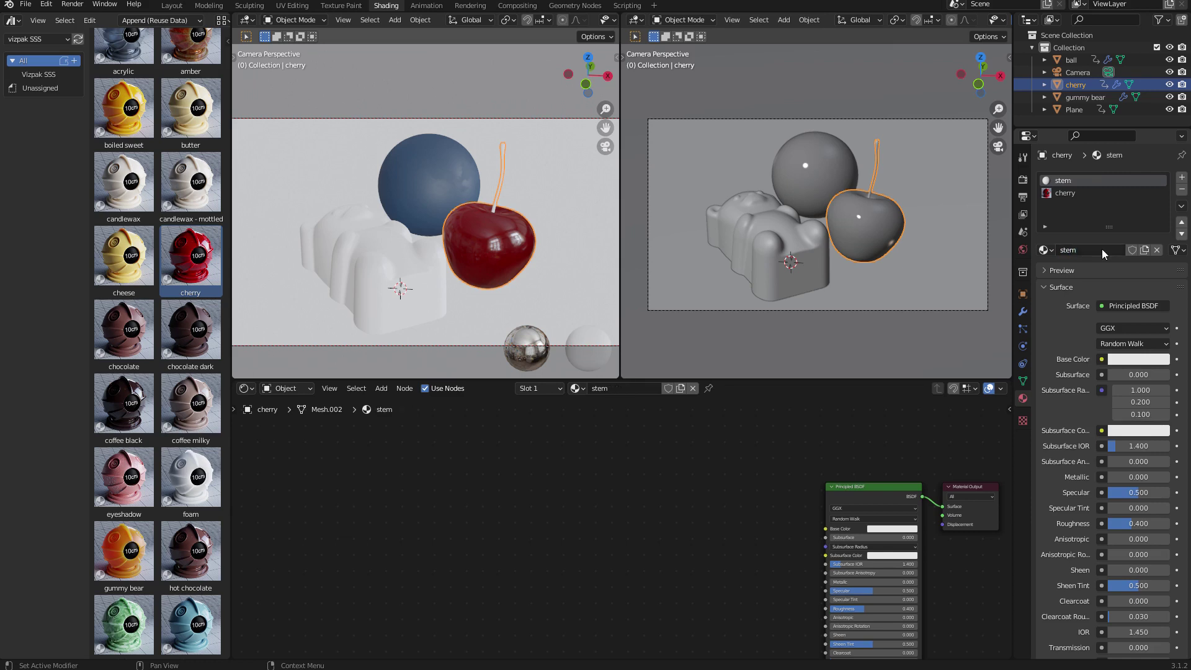
left_click(1124, 361)
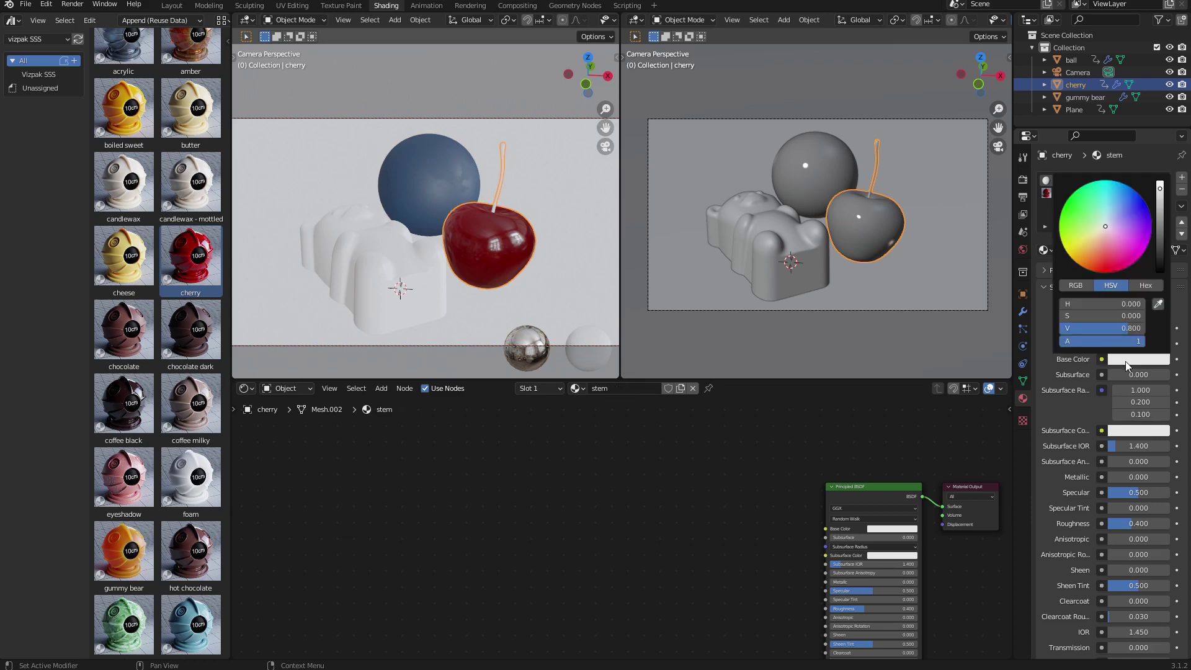
left_click_drag(1105, 236, 1074, 222)
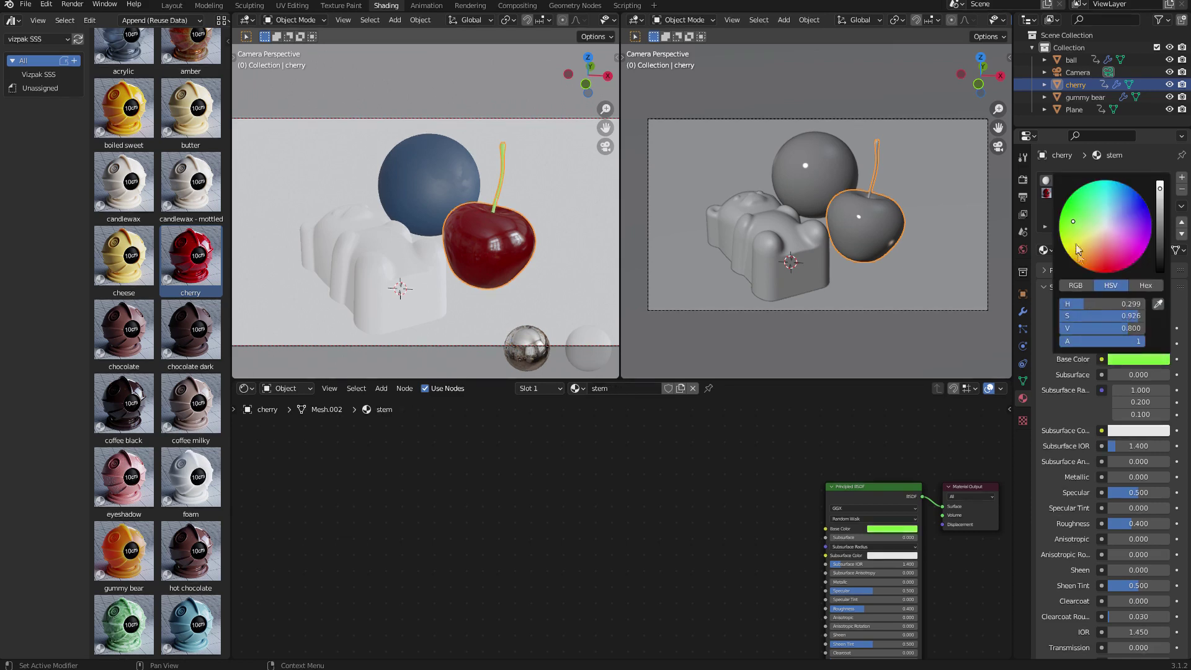
left_click_drag(1110, 328, 1072, 328)
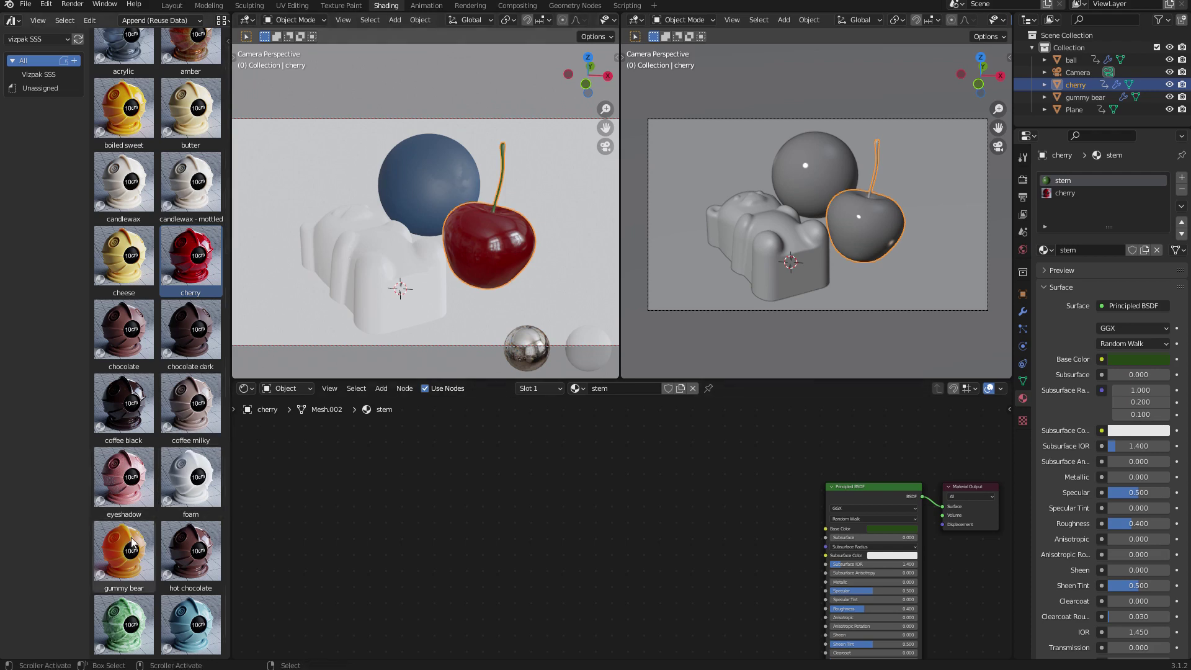
Drag the gummy bear material onto the bear object, then select the ground plane
mouse_move(124, 551)
left_mouse_down()
mouse_move(333, 284)
mouse_move(349, 245)
left_mouse_up()
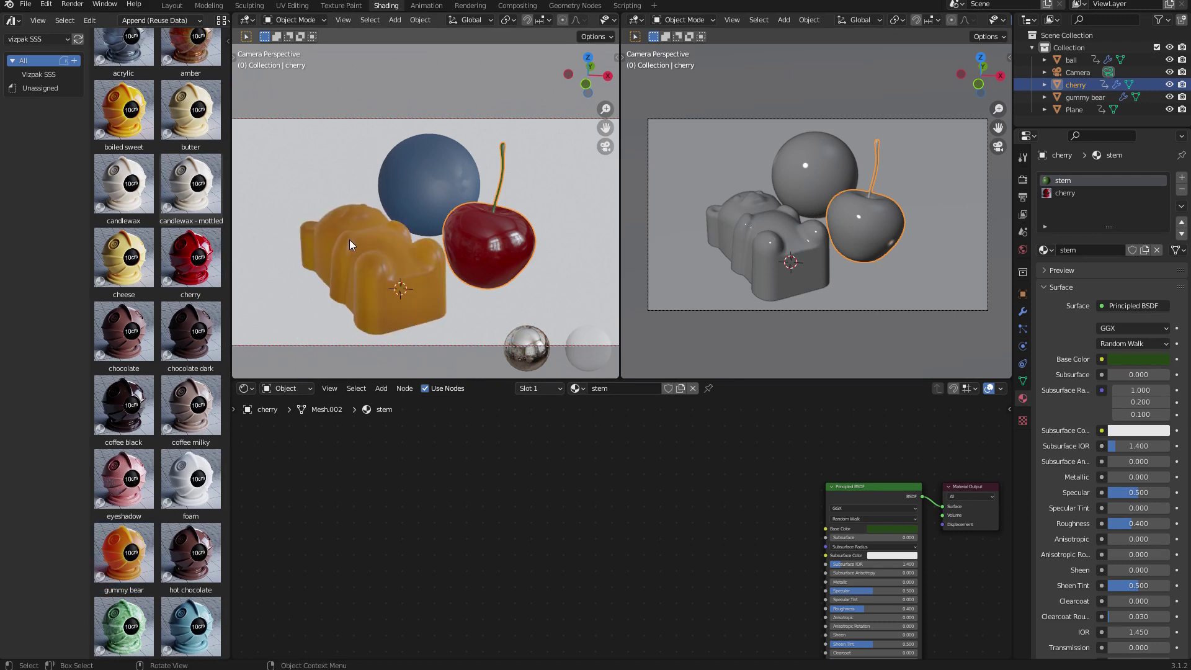
left_click(303, 176)
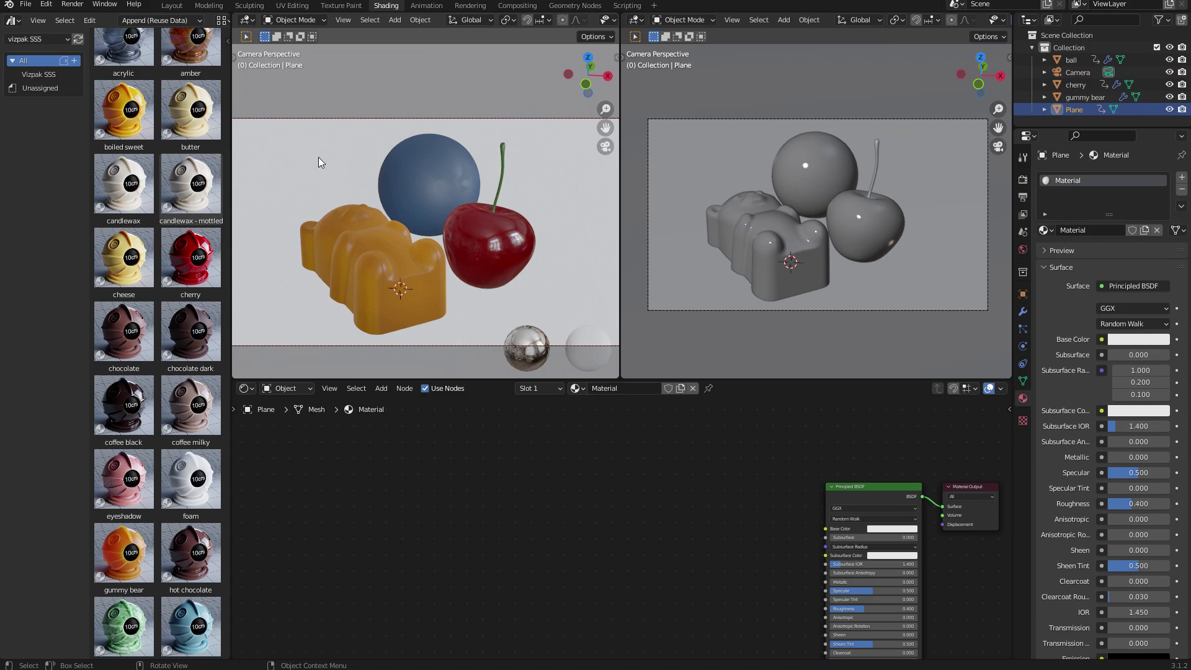
Switch to the vizpak architecture library and drag granite - blue pearl onto the plane
left_click(68, 39)
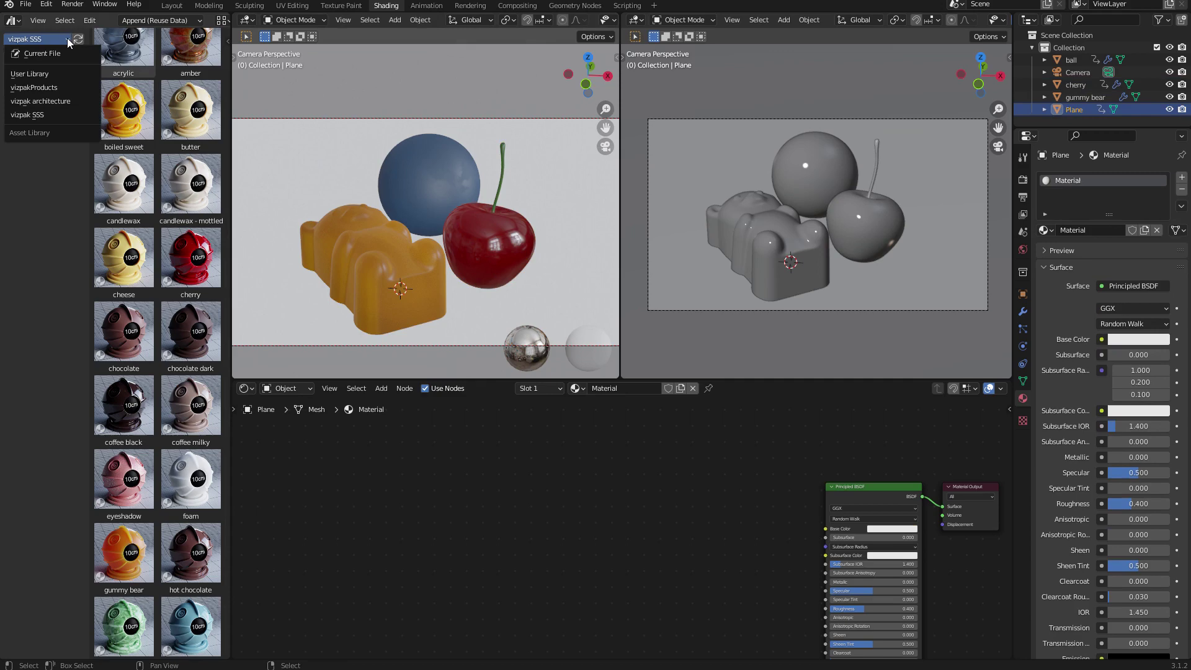
left_click(42, 101)
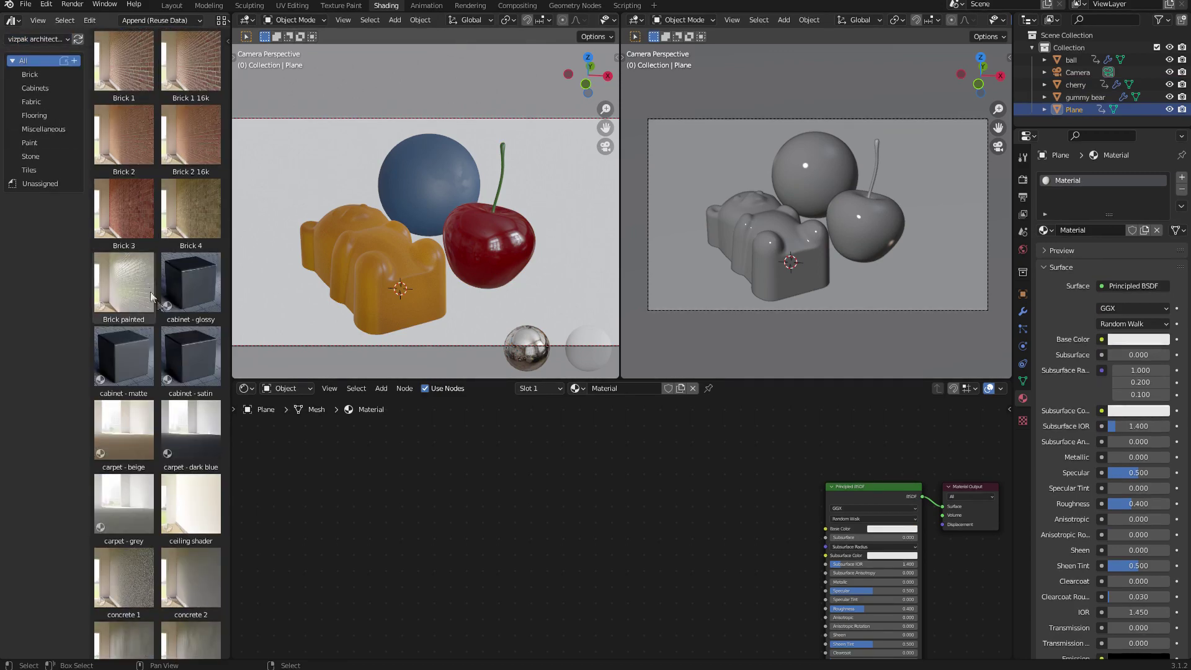
scroll(158, 305, "down", 2)
scroll(158, 305, "down", 20)
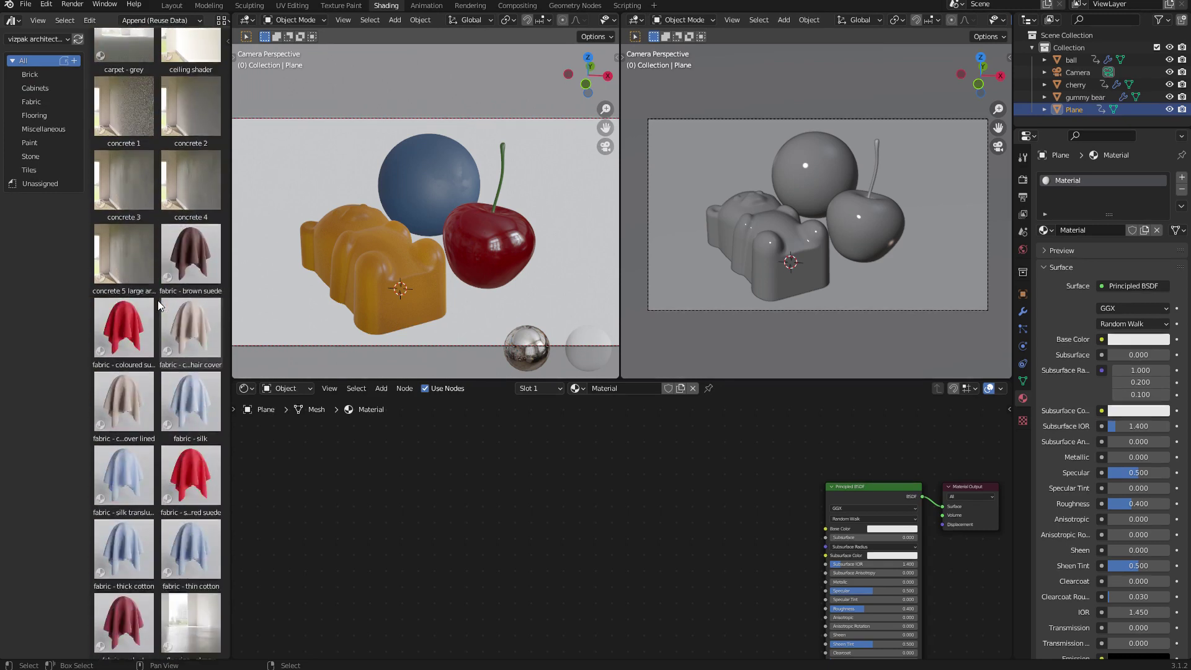
scroll(158, 305, "down", 2)
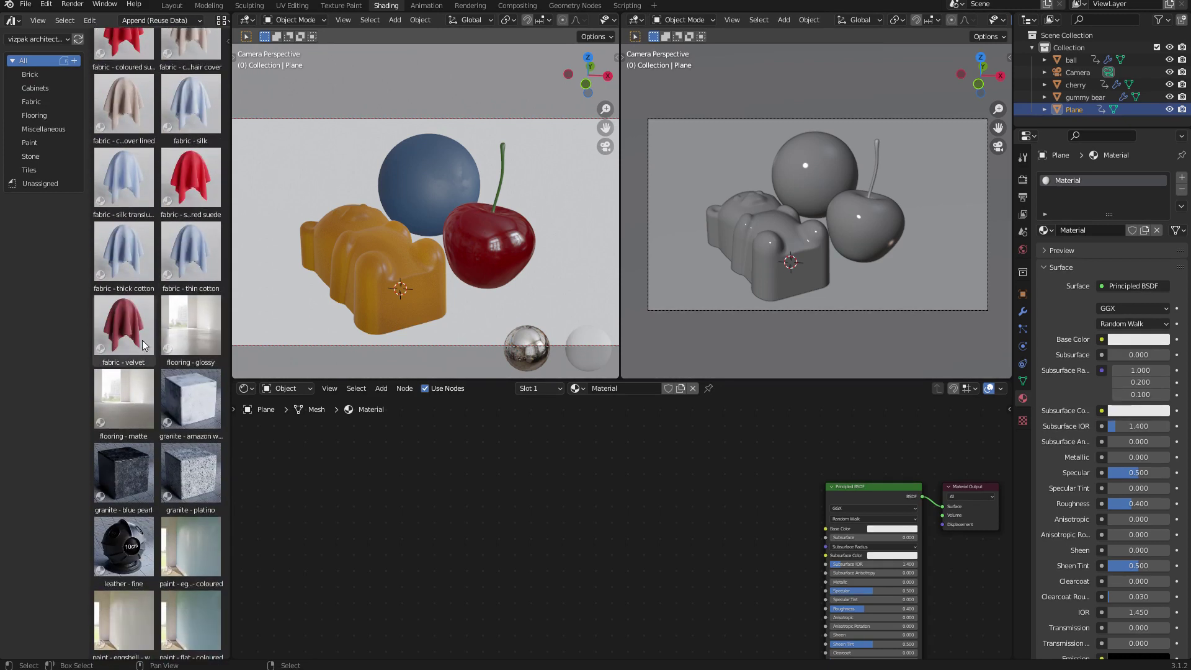
left_click_drag(112, 478, 273, 302)
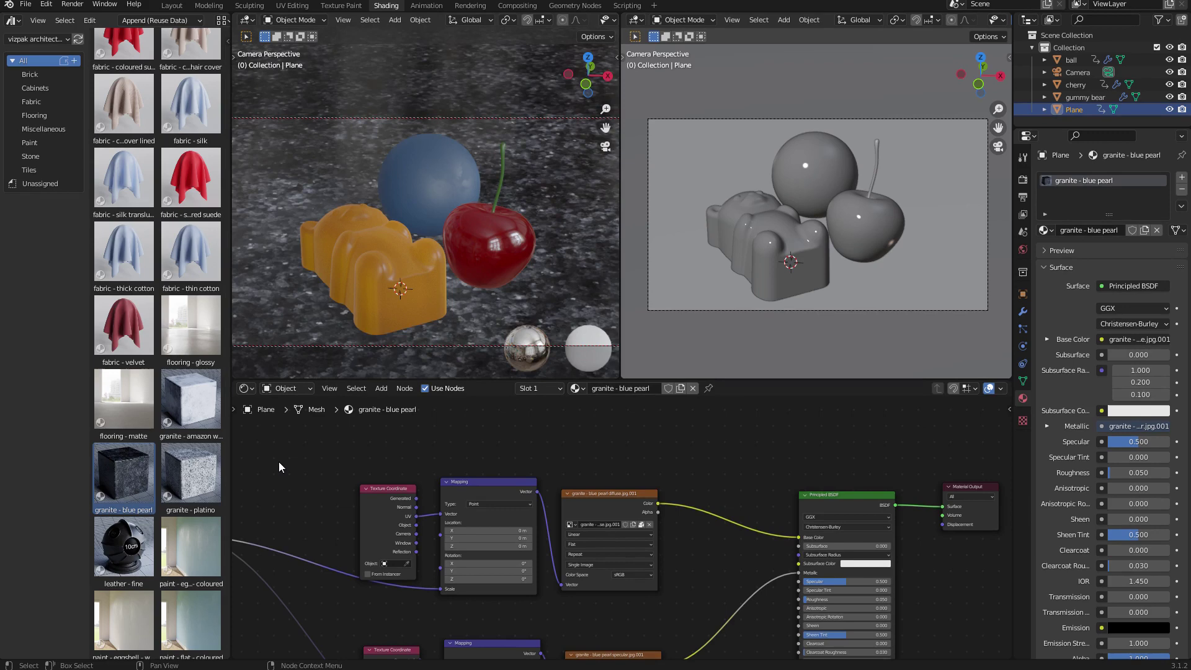
Set the granite Tiling value to 5 and widen the right-hand scene view
scroll(279, 466, "down", 2)
middle_click_drag(286, 473, 434, 462)
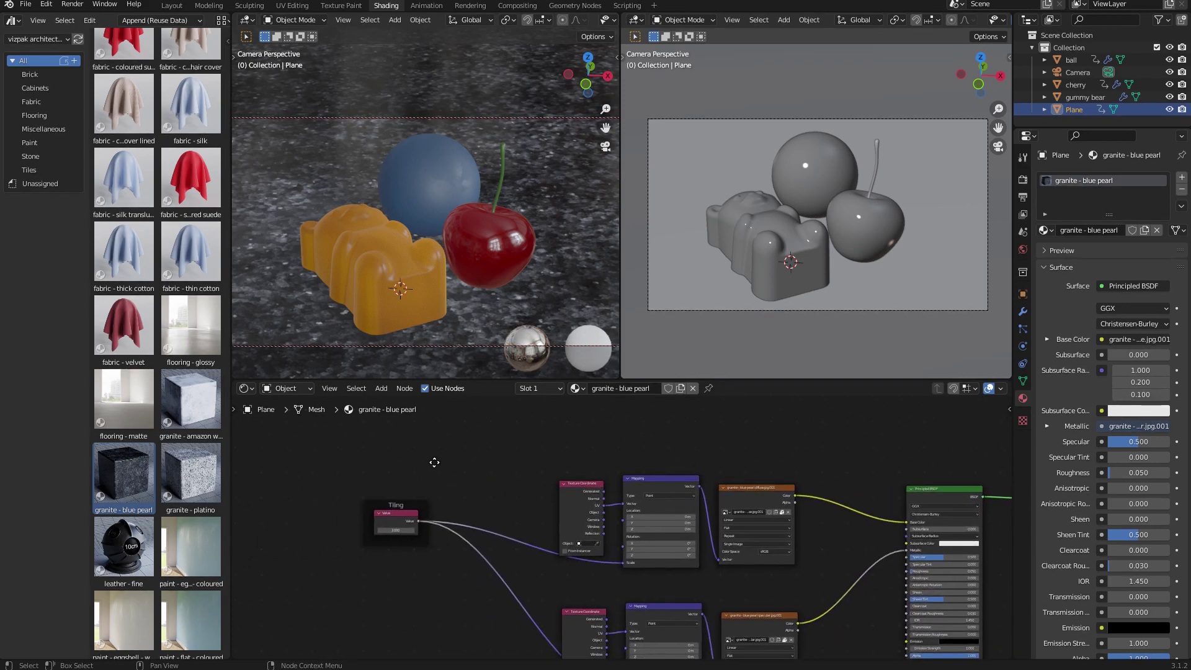
scroll(400, 524, "up", 2)
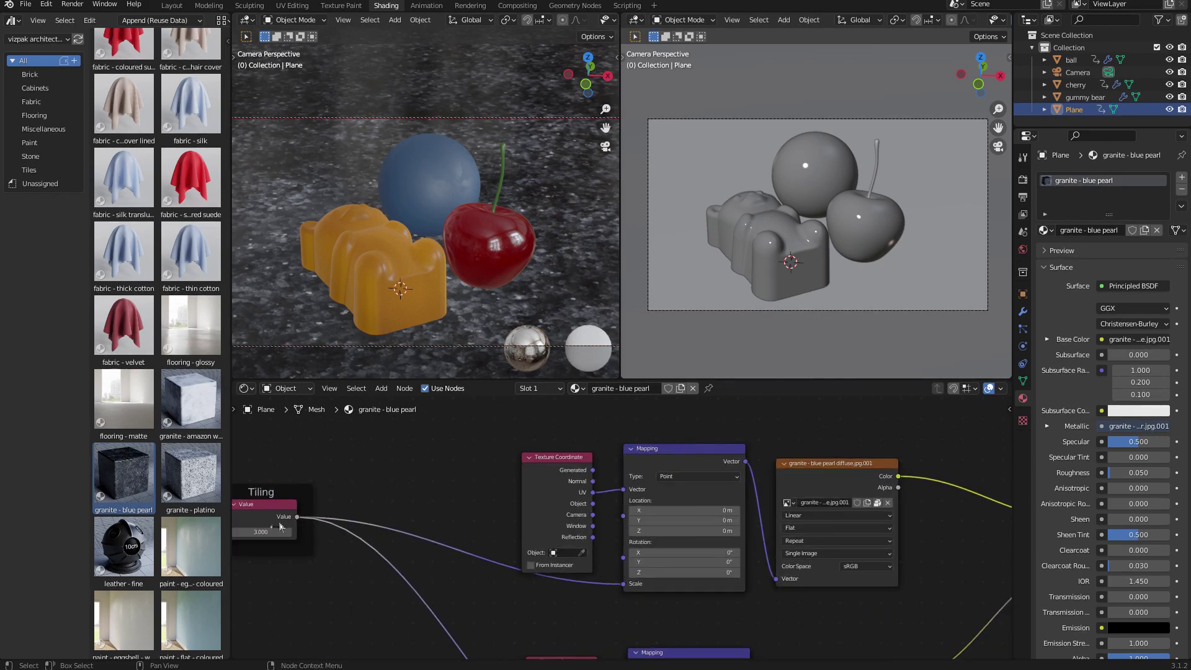
left_click(281, 527)
type("5")
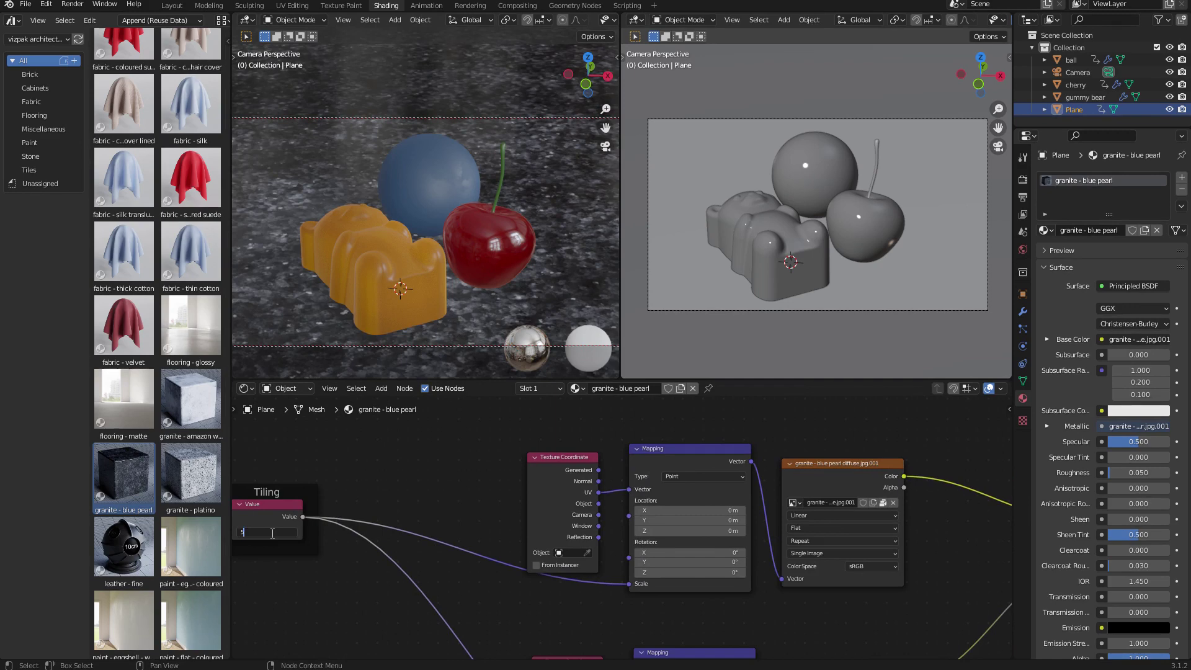
key("Return")
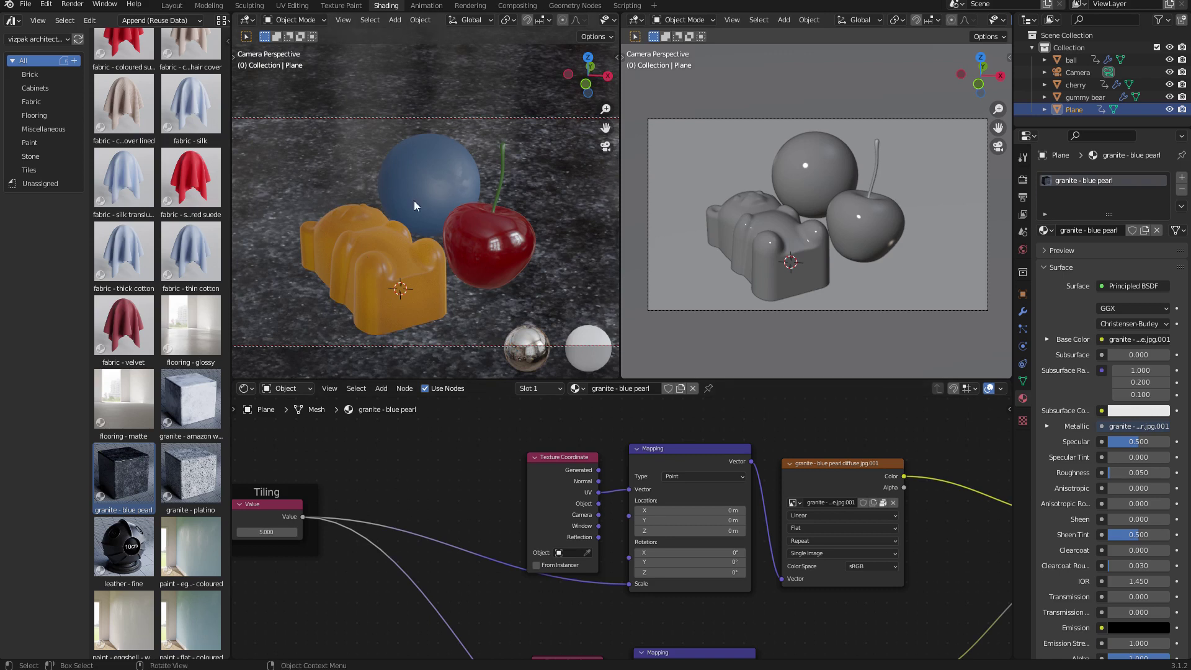
left_click_drag(620, 227, 499, 255)
Switch the right view to Rendered shading and render the final image
left_click(1000, 20)
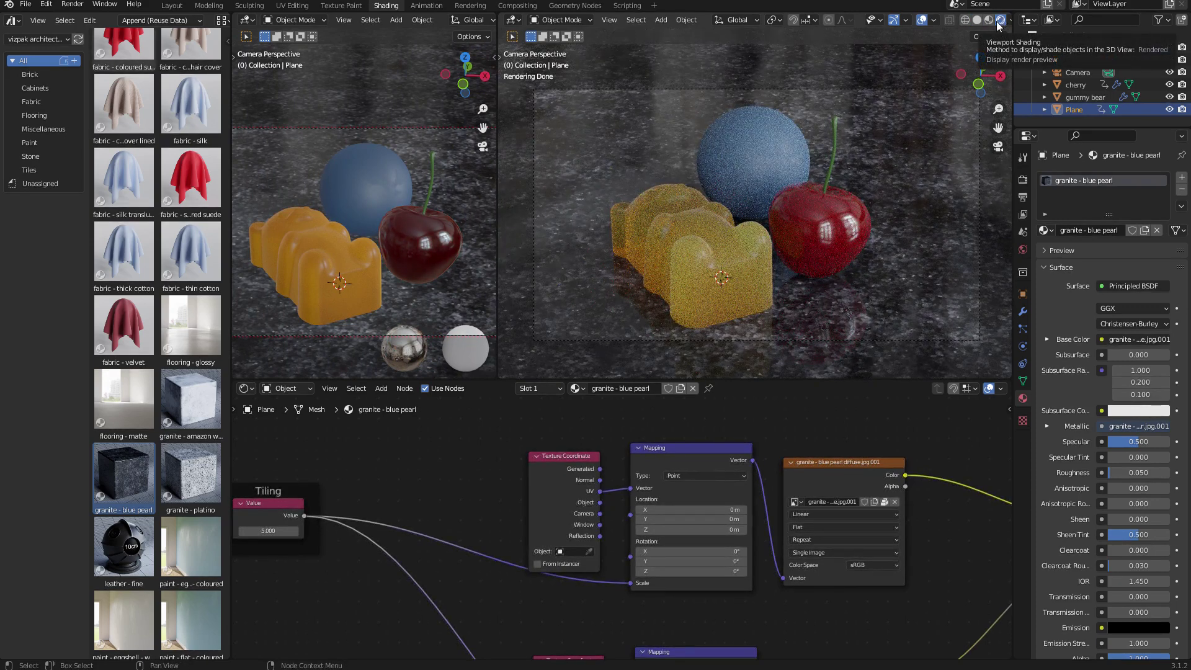
left_click(71, 4)
left_click(96, 18)
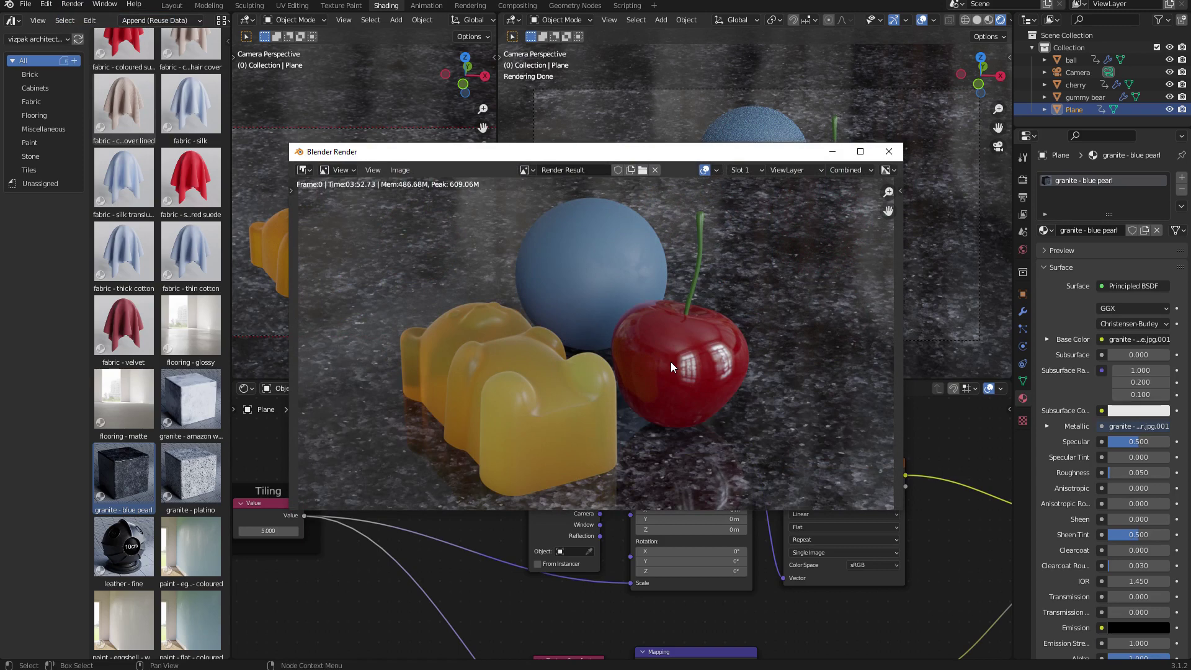
With the render closed, add a Hue/Saturation/Value node on the cherry's Subsurface Color link, Value 0.5
left_click(888, 153)
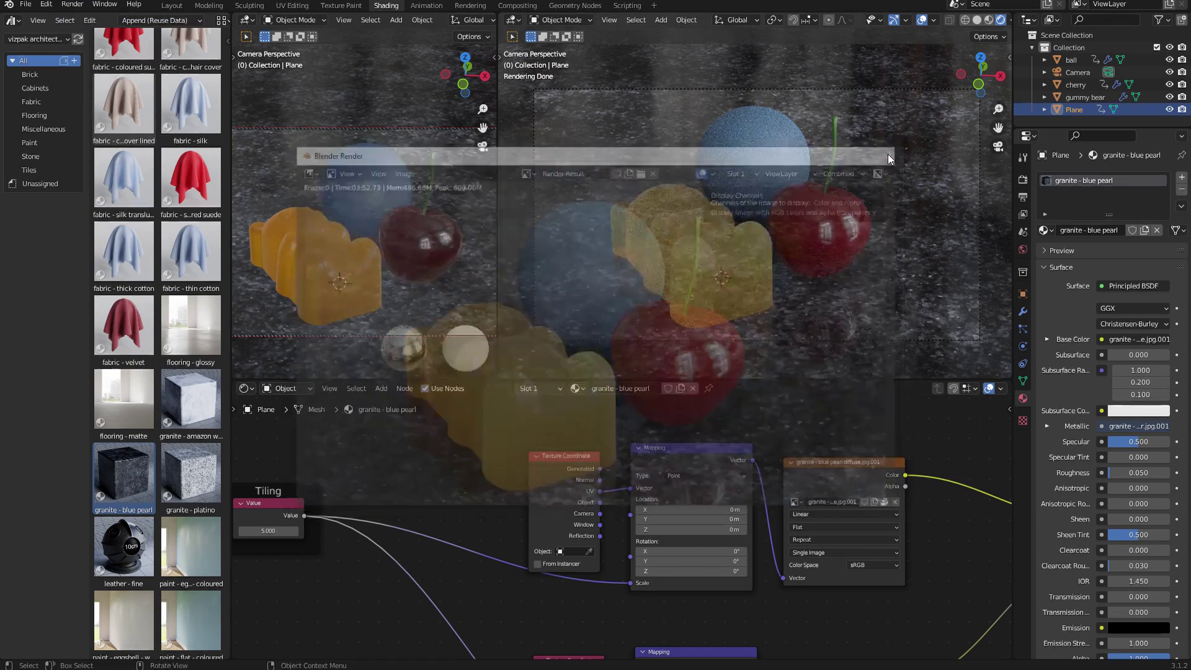
left_click(437, 249)
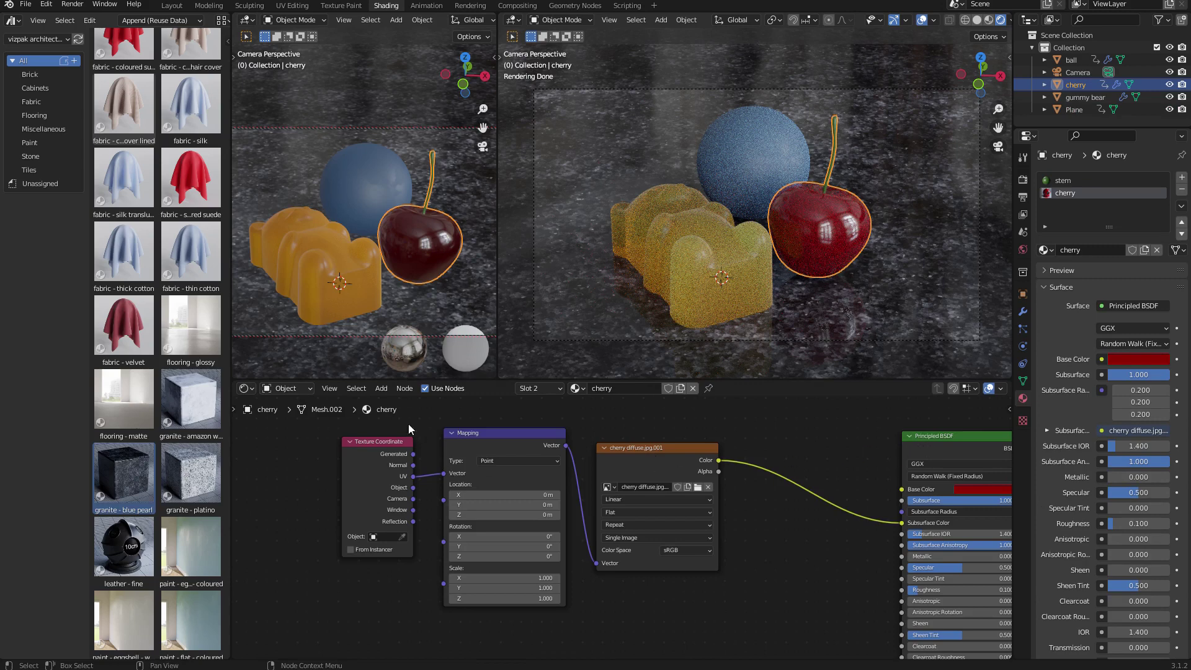
left_click(381, 390)
mouse_move(398, 471)
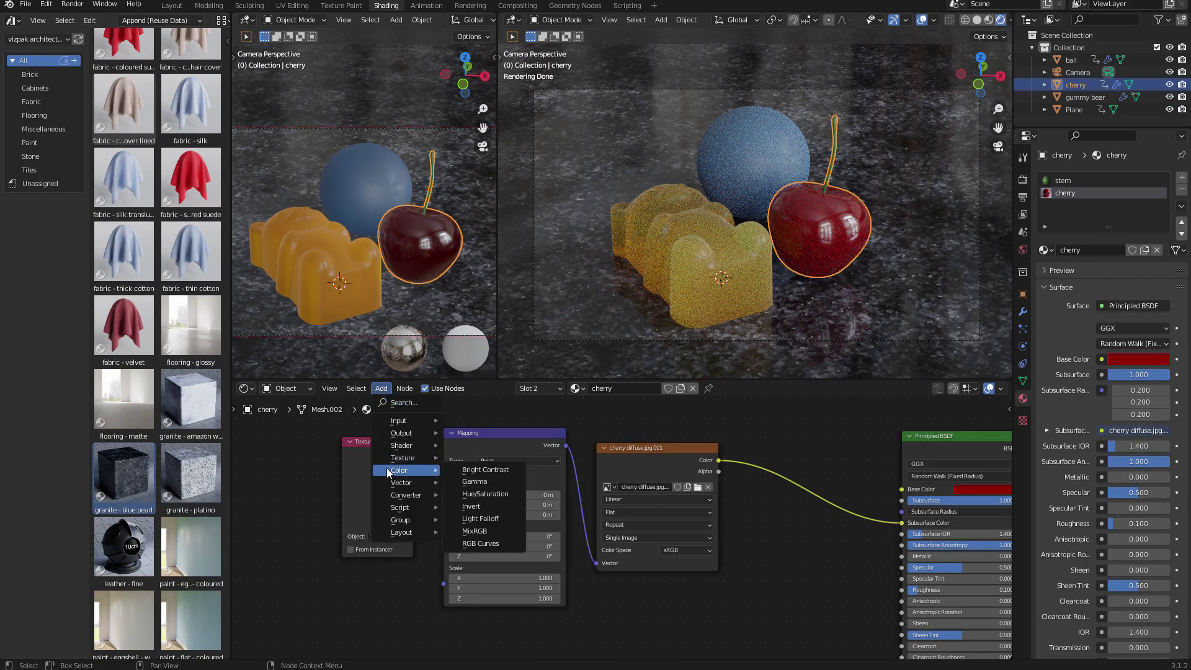
left_click(481, 496)
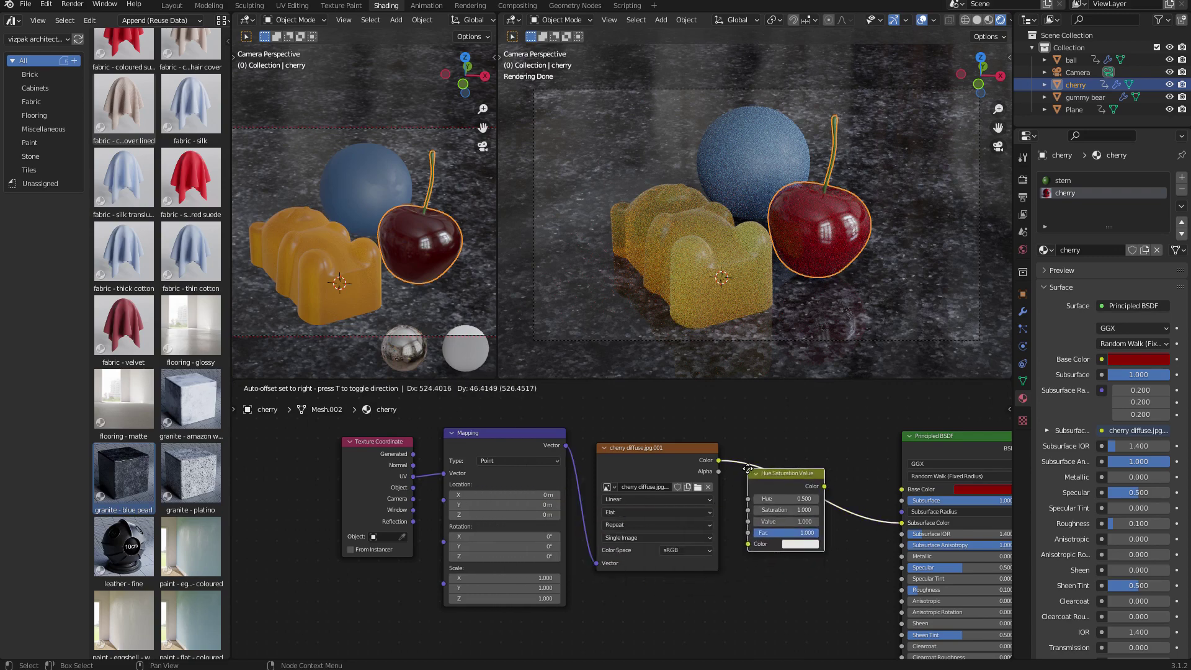
left_click(757, 466)
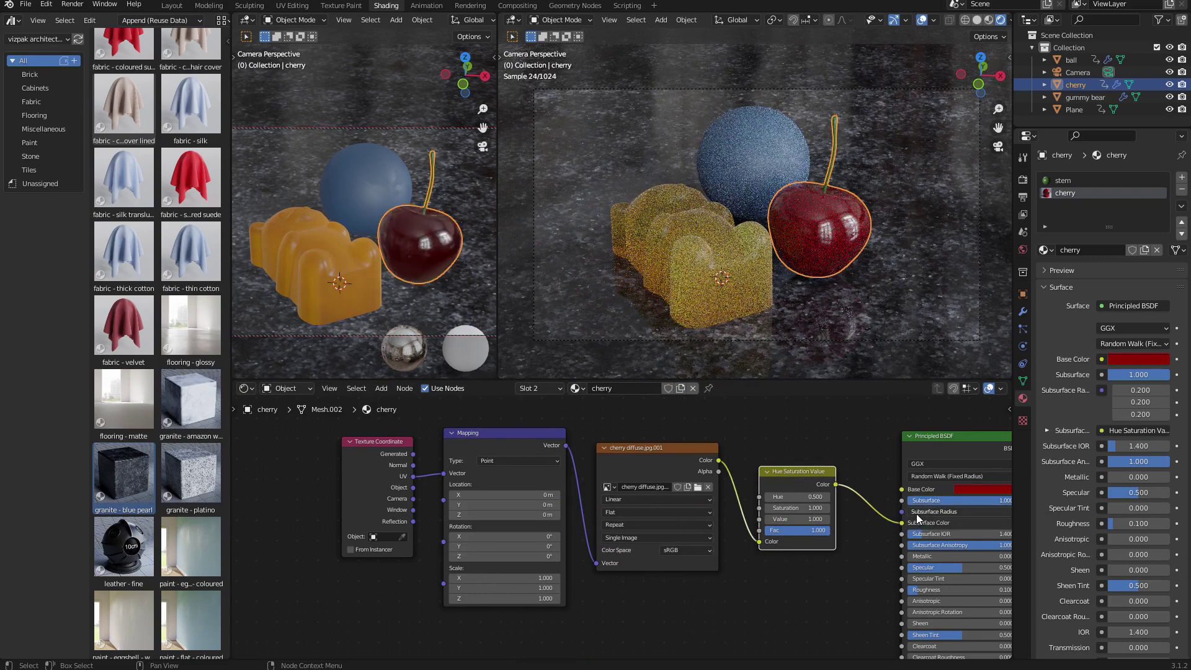
left_click_drag(800, 519, 772, 519)
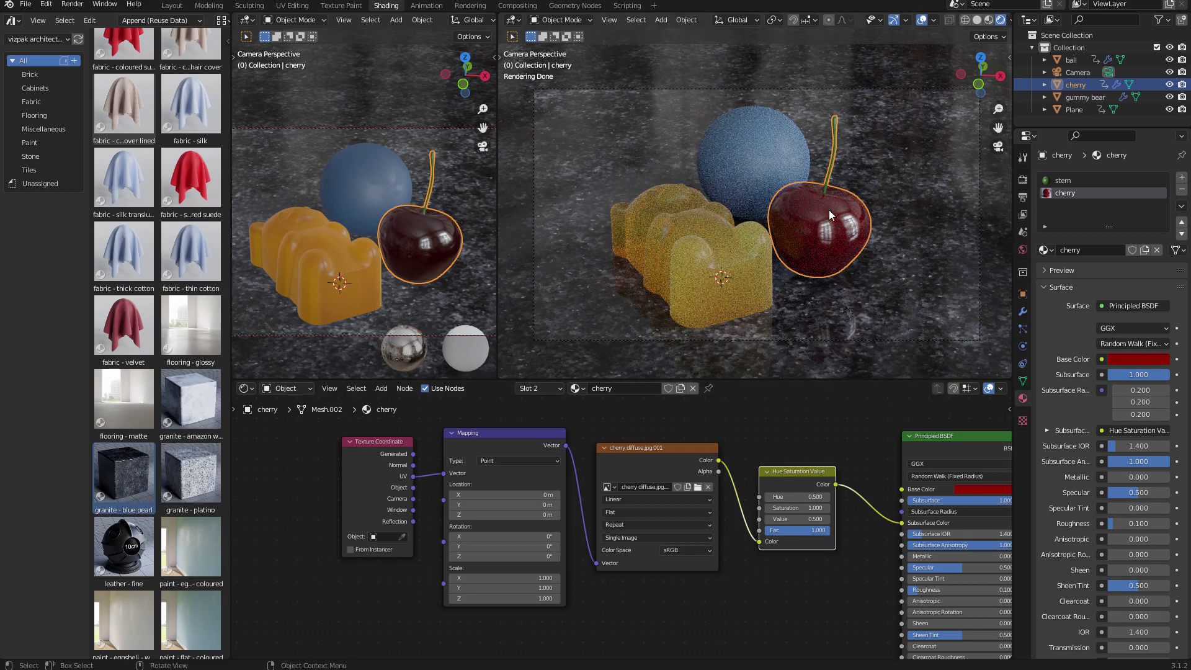
Render a fresh final image of the still life with Render Image
left_click(72, 4)
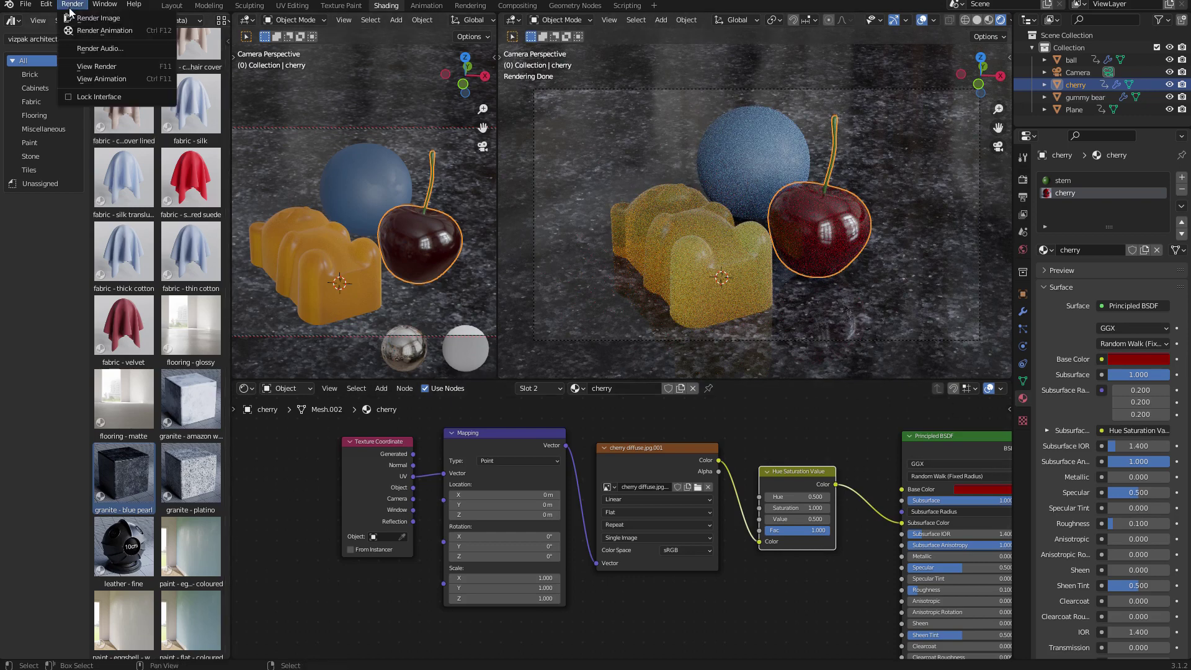
left_click(74, 18)
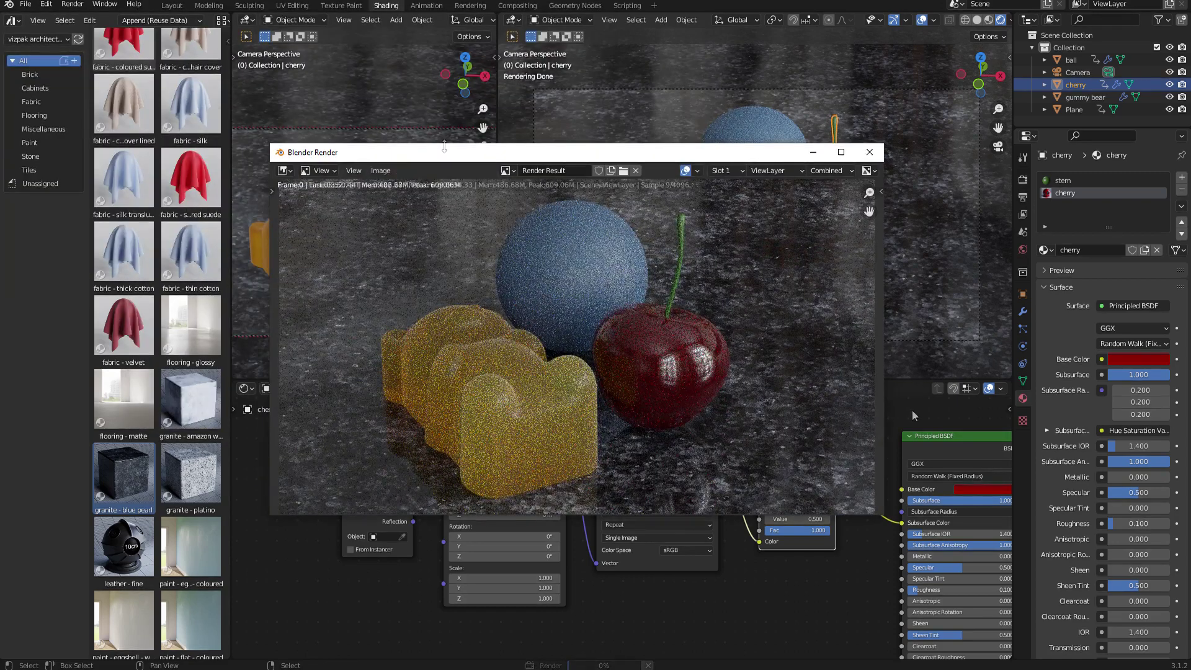